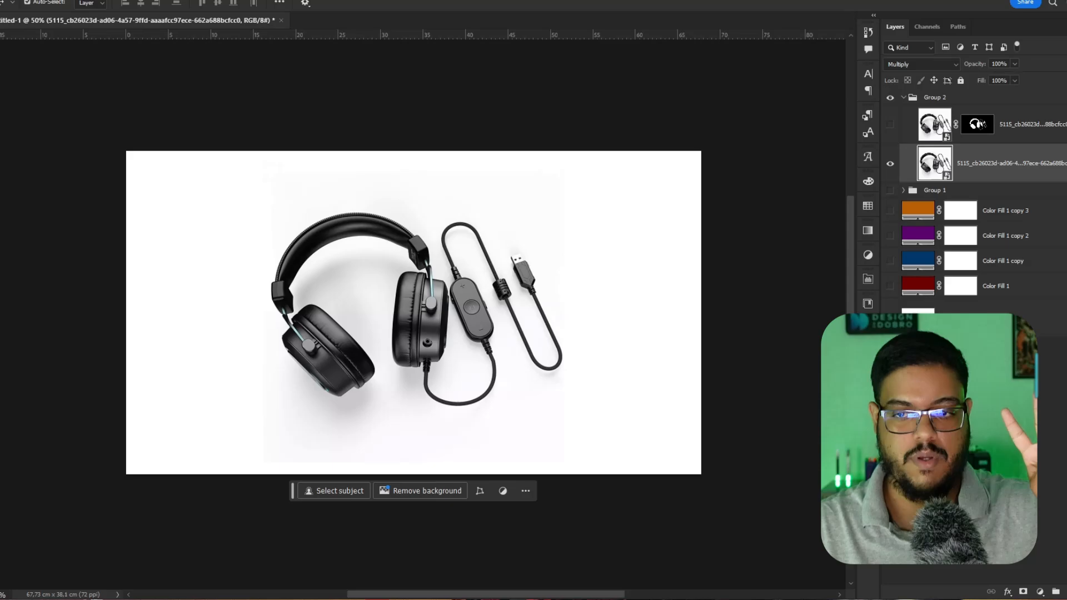
Select the headset and its cable with the Object Selection tool and turn the selection into a layer mask
mouse_move(437, 322)
mouse_down()
mouse_move(472, 287)
mouse_move(445, 332)
mouse_move(412, 315)
mouse_move(421, 323)
mouse_up()
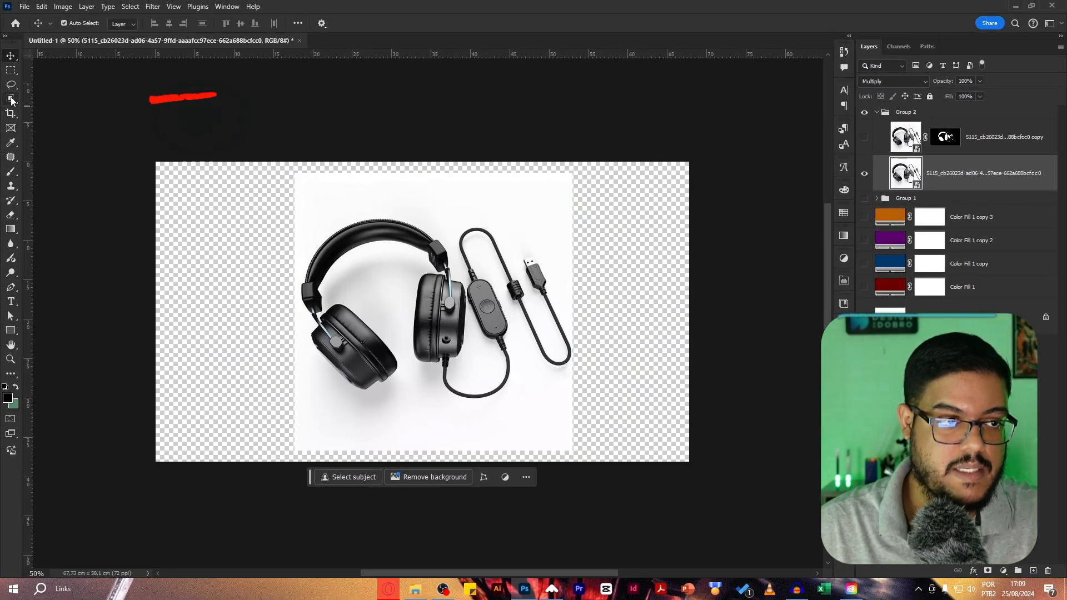
click(11, 100)
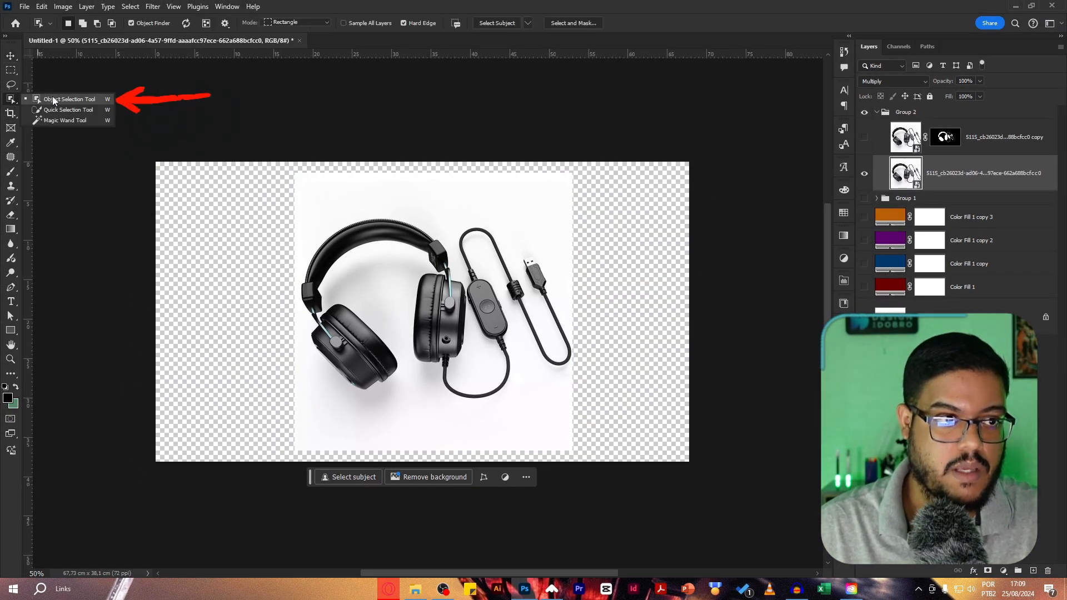
click(67, 100)
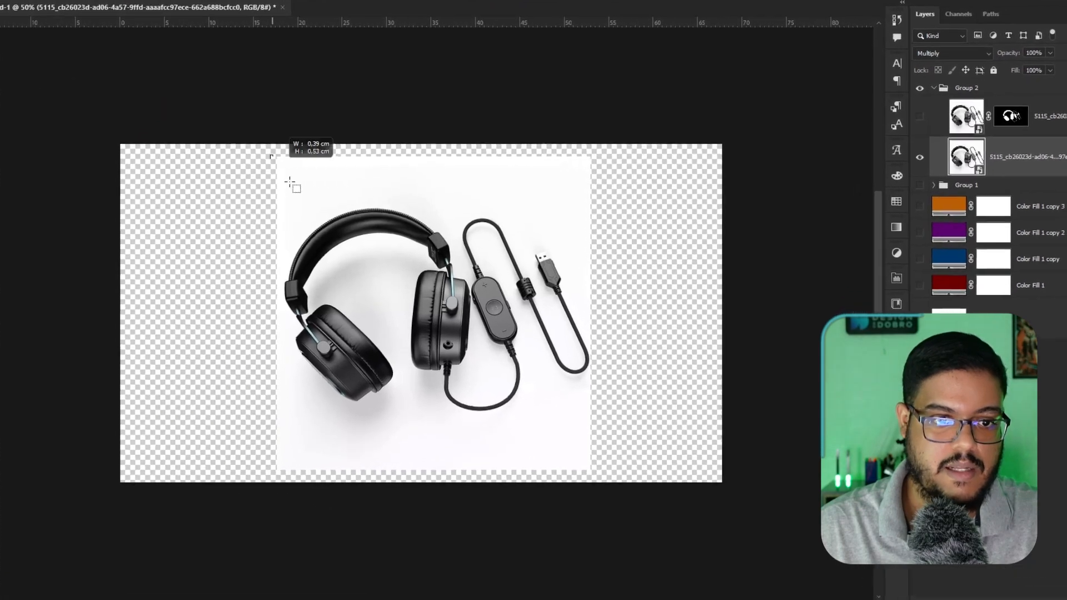
drag(286, 175, 593, 463)
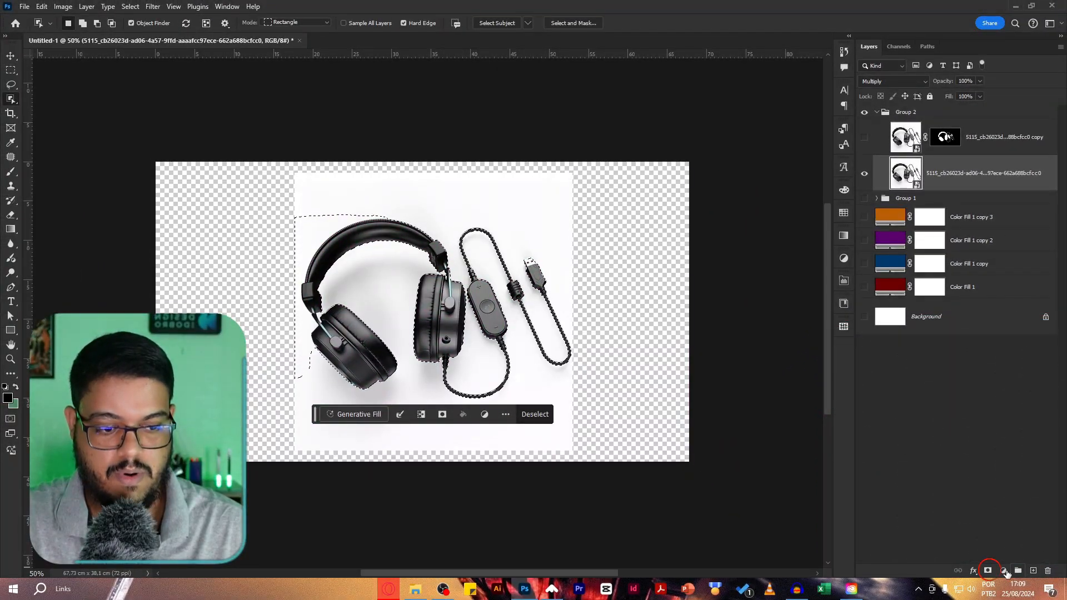
click(989, 571)
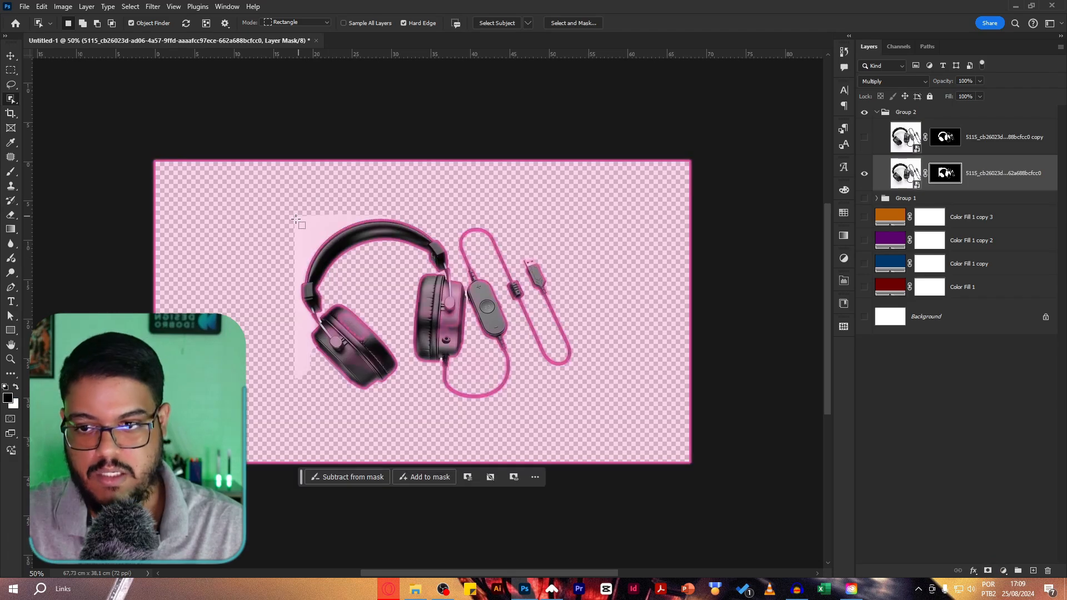
Trace a Pen path along the outer edge of the left ear cup, its metal arm and the hinge block
key(z)
drag(315, 245, 437, 170)
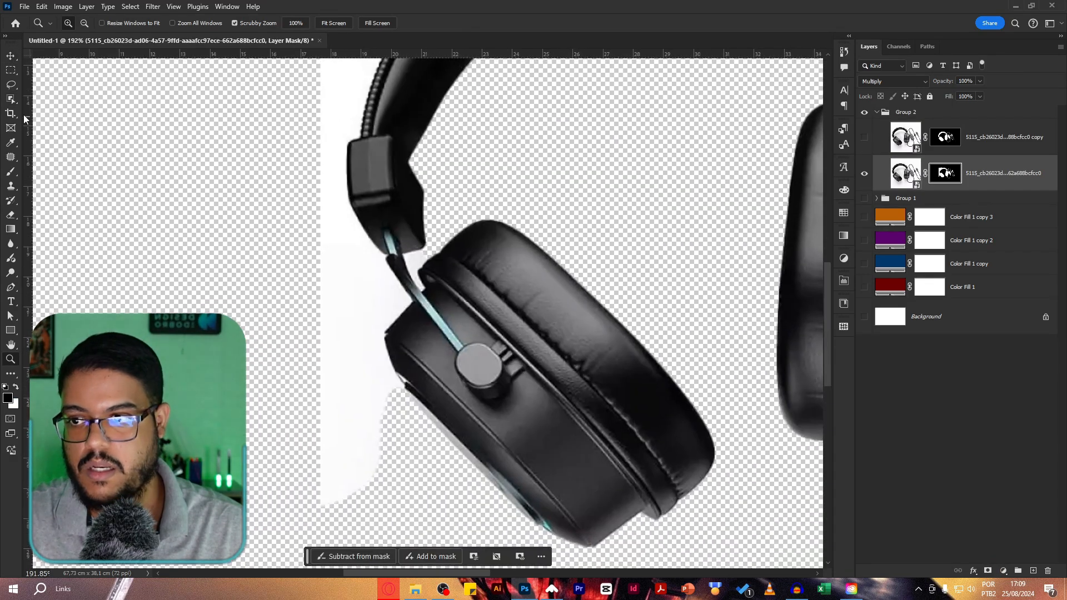
key(p)
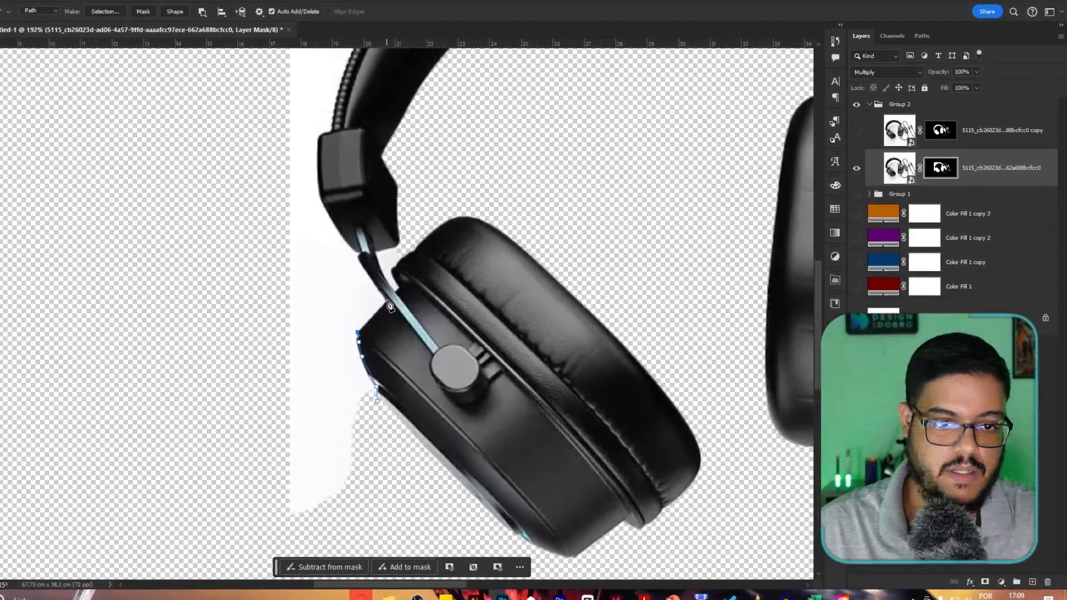
click(387, 301)
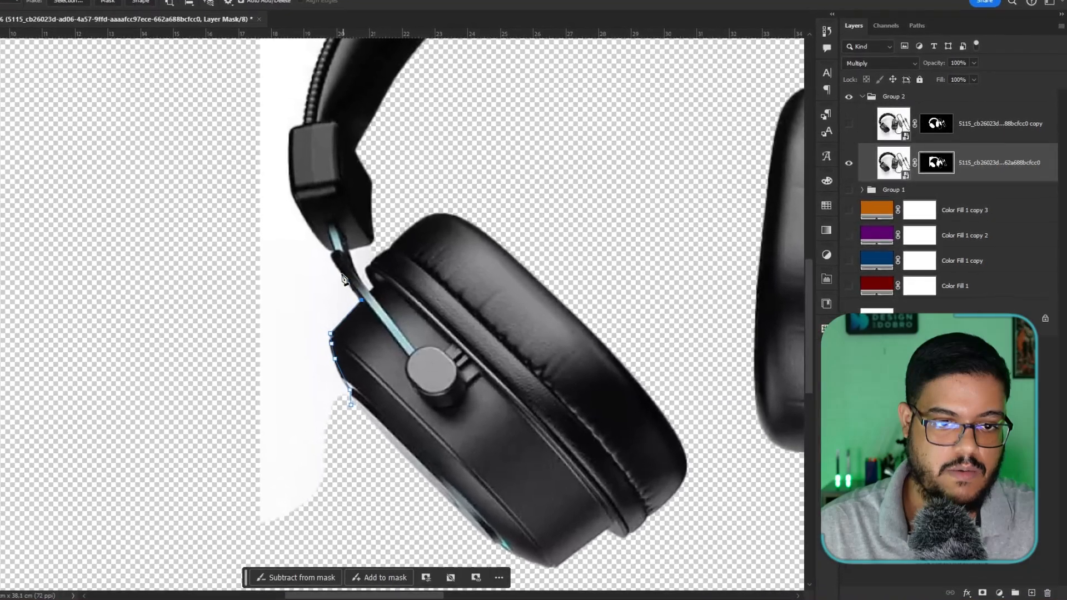
click(362, 264)
drag(301, 198, 400, 318)
click(388, 312)
click(385, 270)
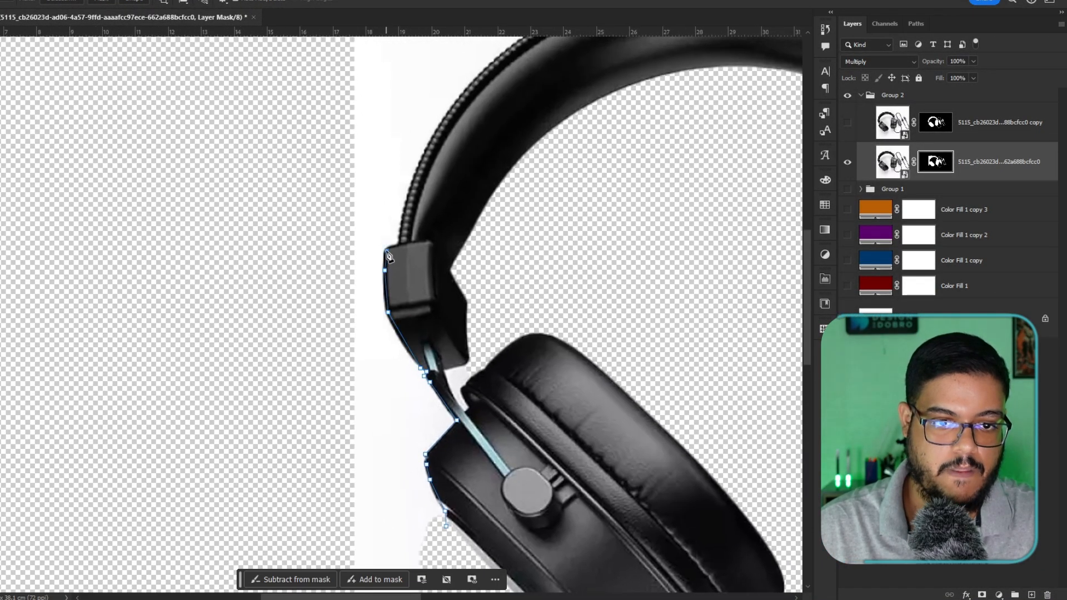
click(399, 244)
Continue the Pen path along the outer edge of the headband from the left hinge over its top
drag(546, 87, 496, 262)
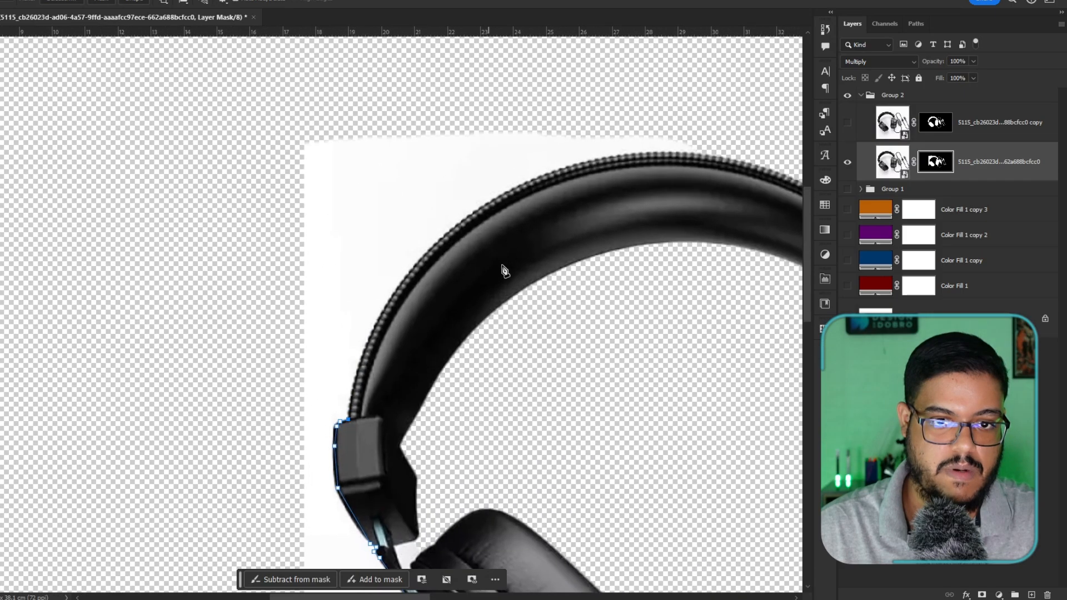
drag(536, 214, 368, 227)
key(ctrl+minus)
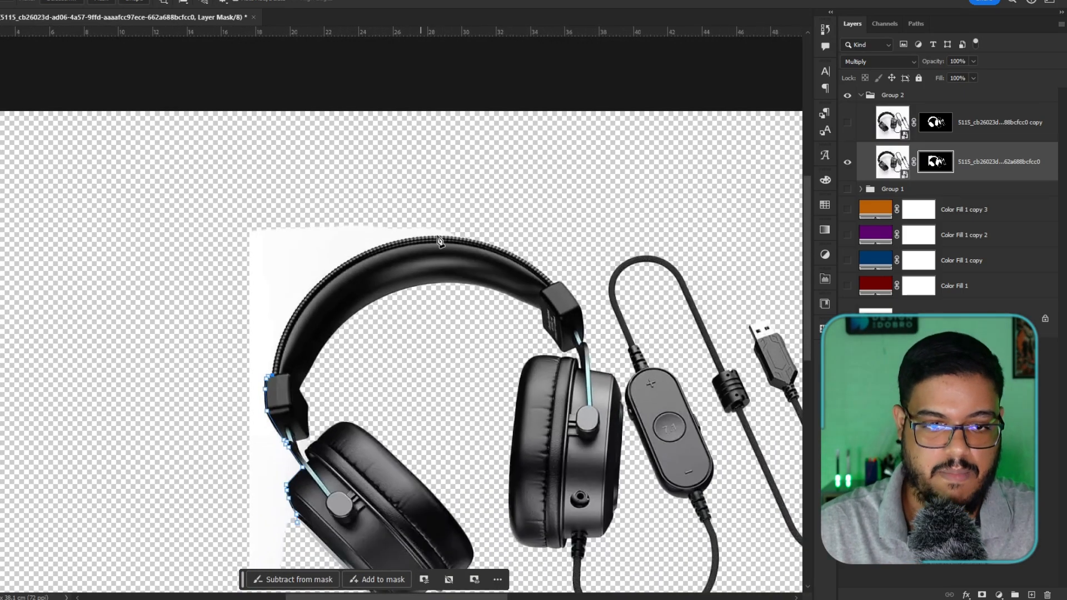
drag(351, 258, 426, 217)
click(465, 202)
Close the Pen path around the leftover white background beside the headset and convert it into a selection
click(183, 291)
drag(180, 371, 207, 77)
click(209, 231)
click(262, 325)
drag(313, 333, 317, 327)
click(327, 281)
key(ctrl+Return)
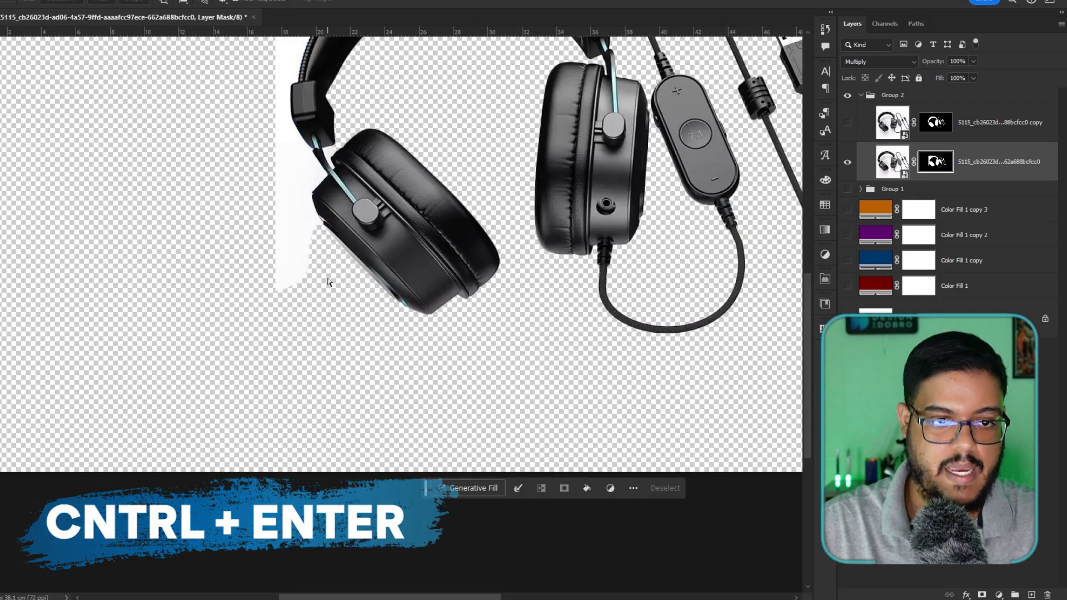
scroll(497, 158, up, 3)
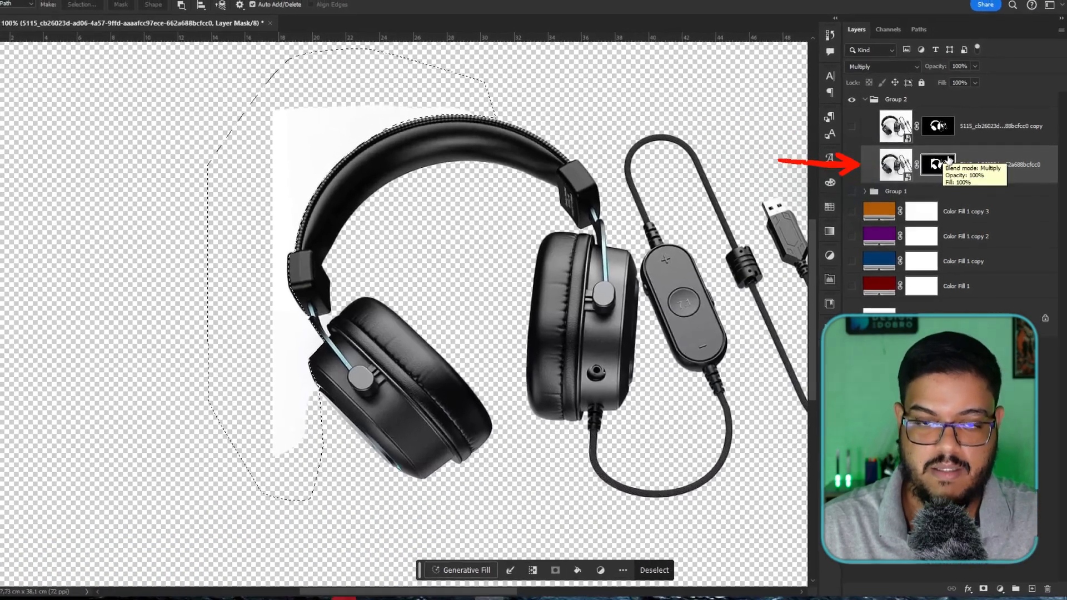
Paint black on the layer mask inside the selection to hide the leftover white background, and deselect
click(9, 173)
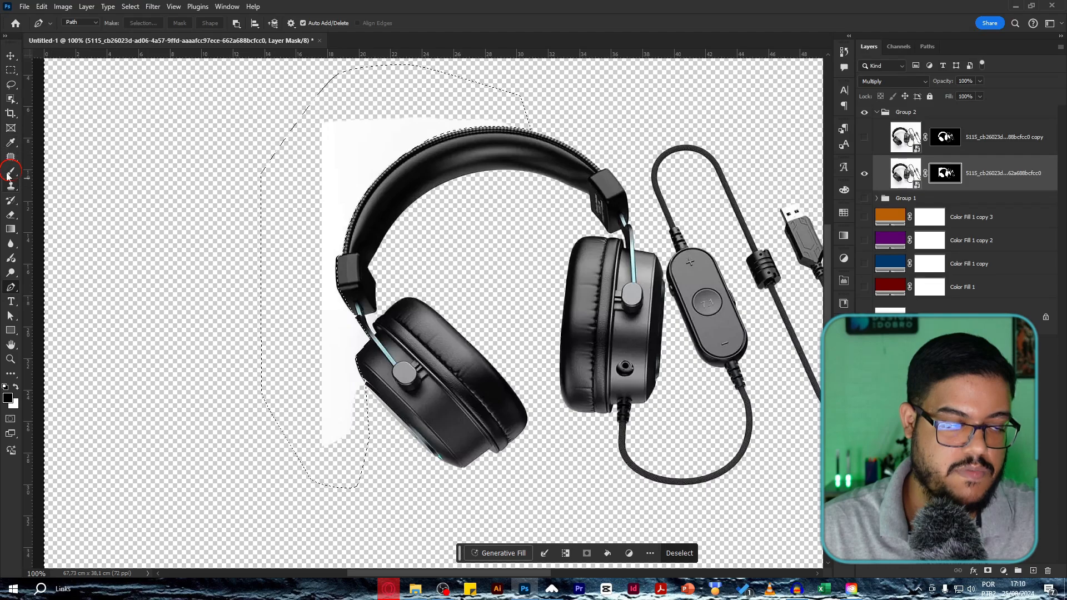
key(ctrl+minus)
mouse_move(409, 400)
mouse_down()
mouse_move(354, 390)
mouse_move(373, 380)
mouse_move(390, 322)
mouse_move(393, 193)
mouse_move(432, 217)
mouse_up()
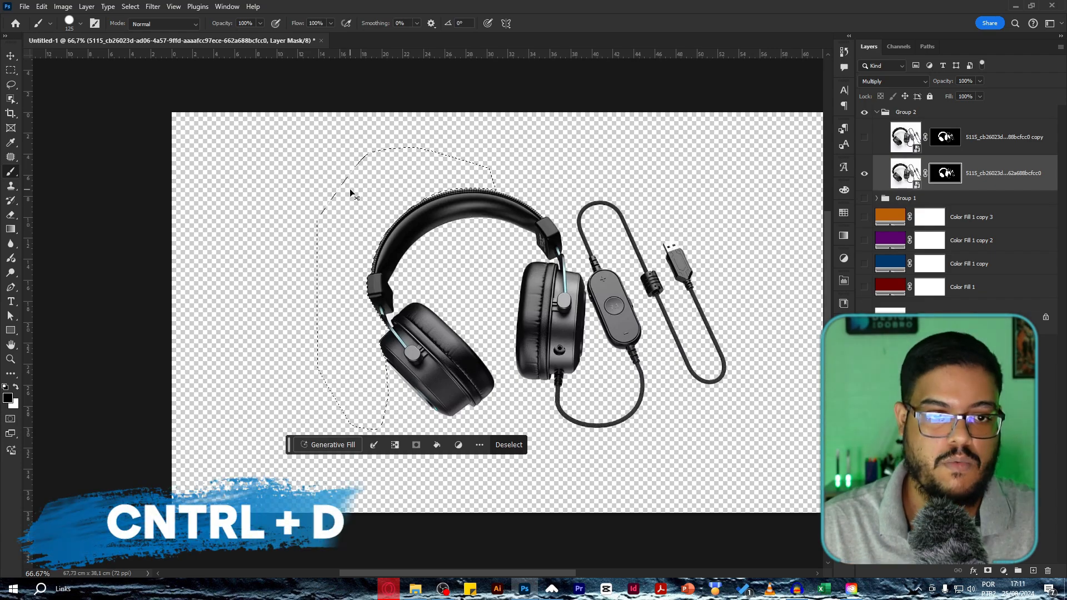
key(ctrl+d)
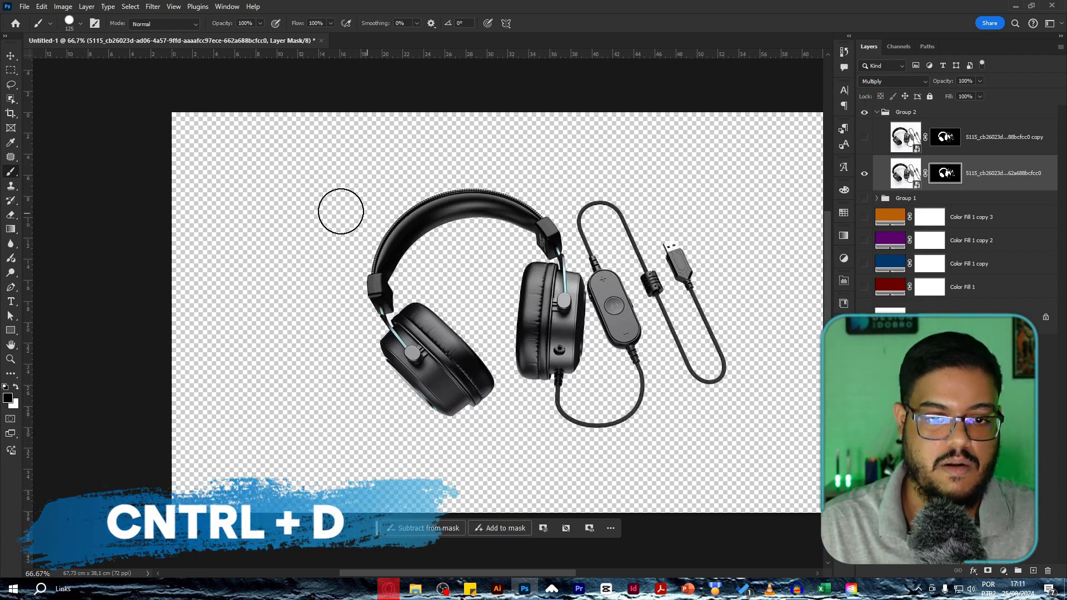
Examine the cut-out edges around the left ear cup and compare the result with the hidden copy layer
click(10, 57)
drag(350, 169, 196, 161)
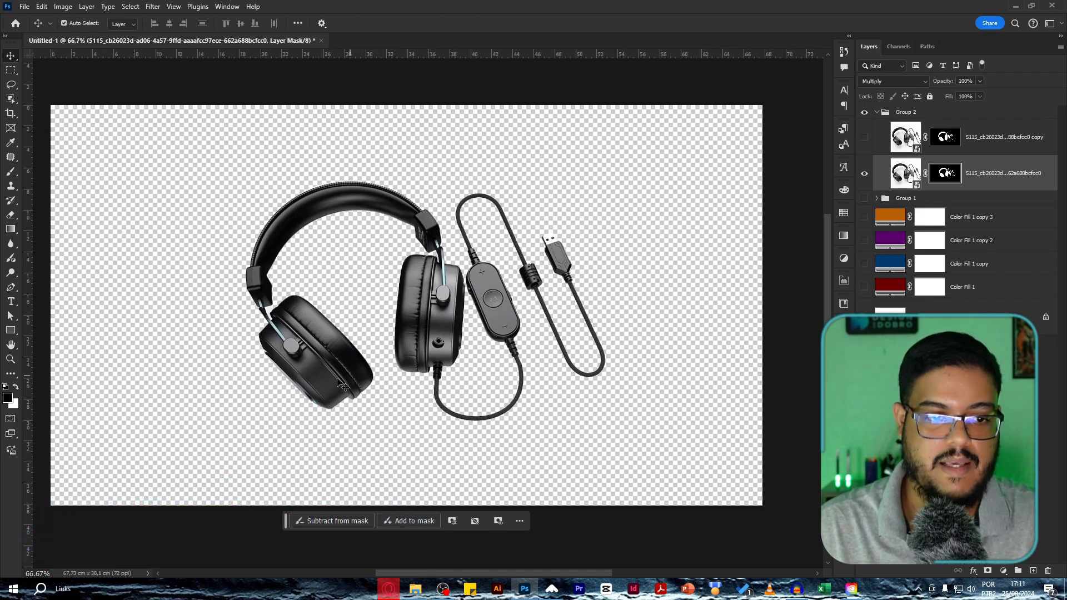
key(z)
drag(266, 312, 278, 315)
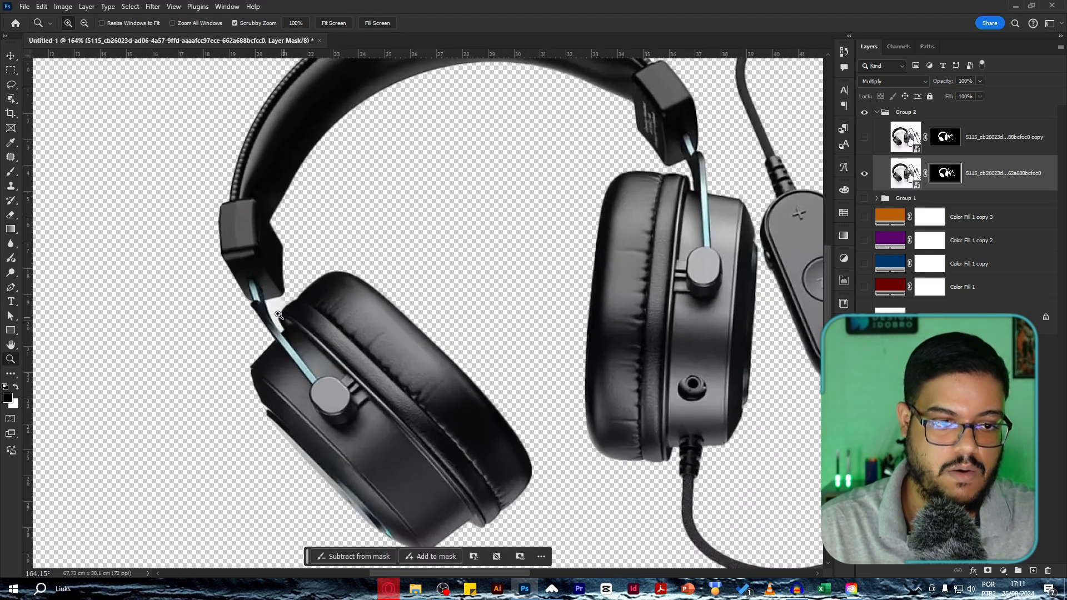
drag(356, 334, 320, 335)
drag(436, 335, 341, 298)
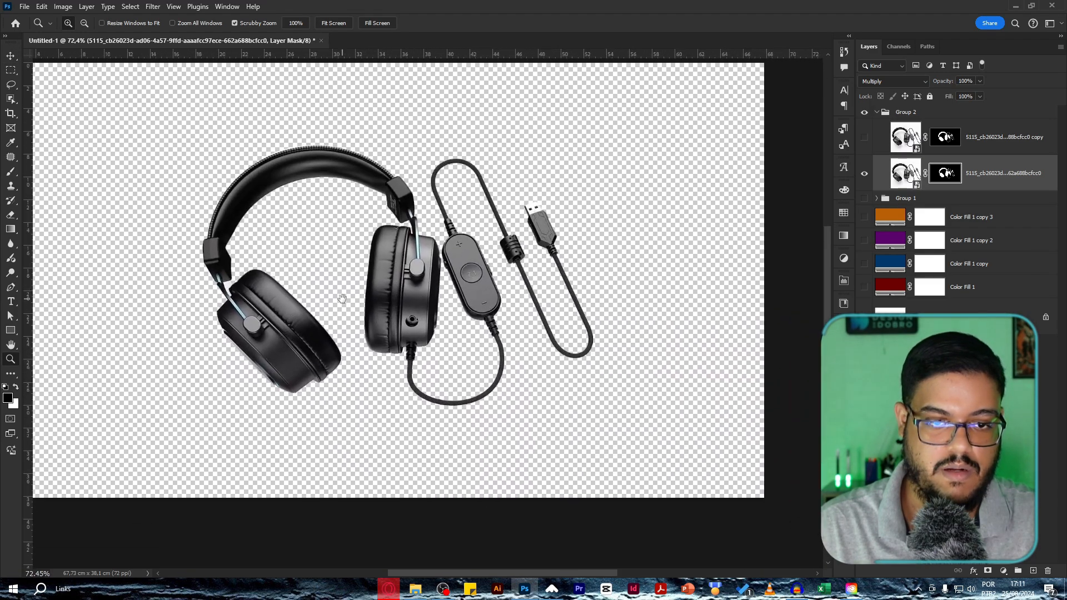
key(v)
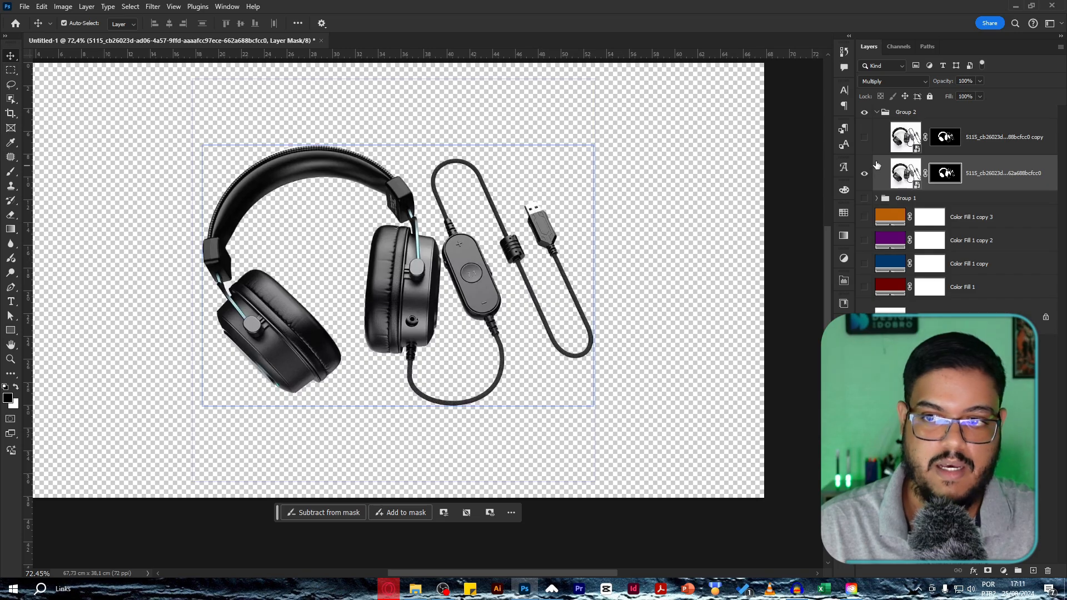
click(864, 139)
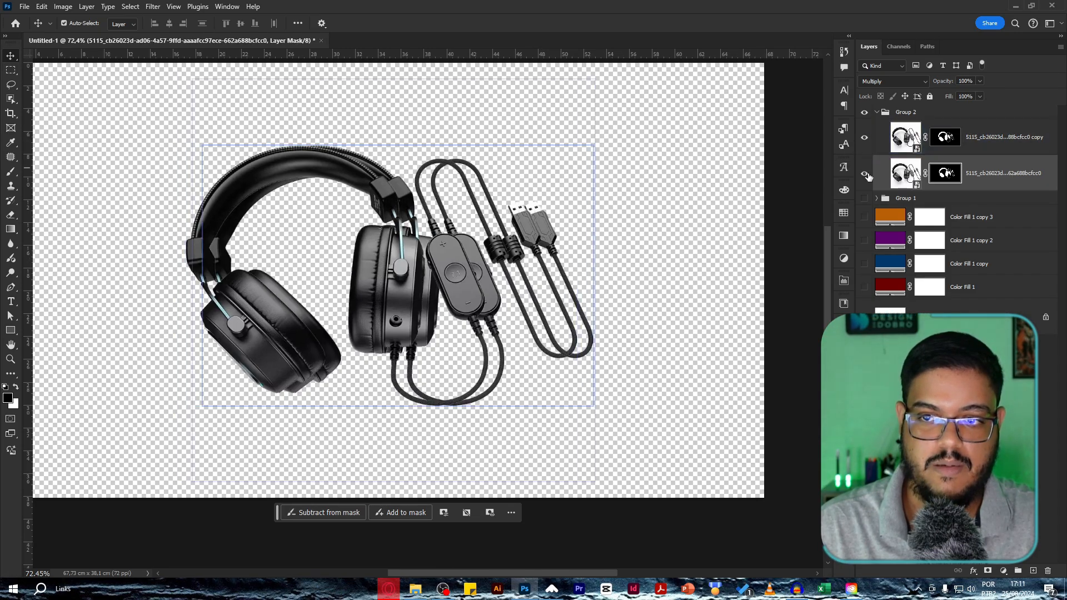
click(864, 137)
Disable the mask of the lower headset layer and rename that layer SOMBRA
shift+click(945, 172)
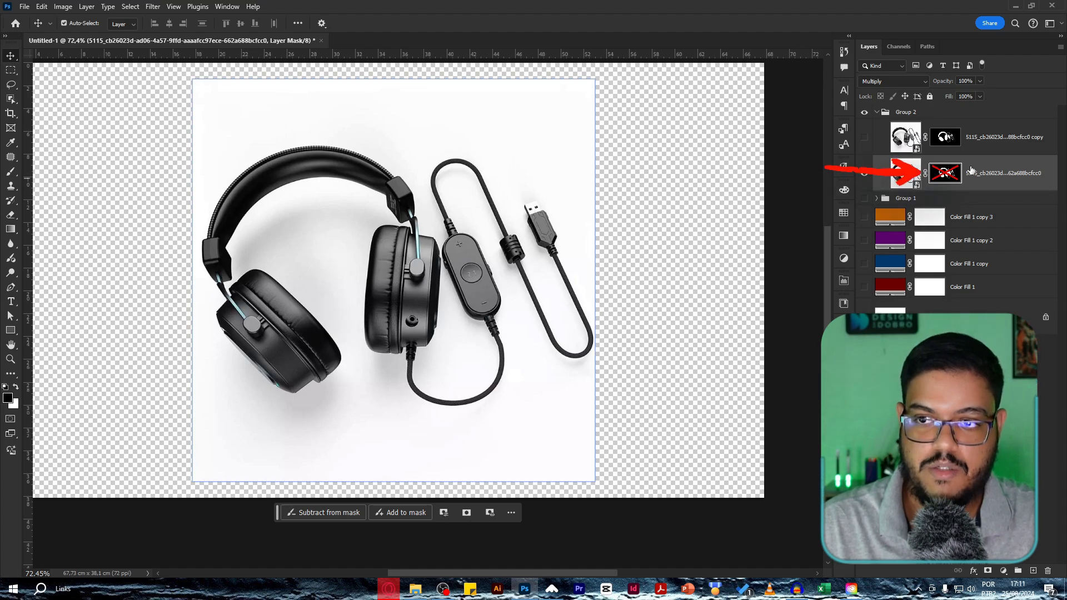
double_click(990, 173)
key(Caps_Lock)
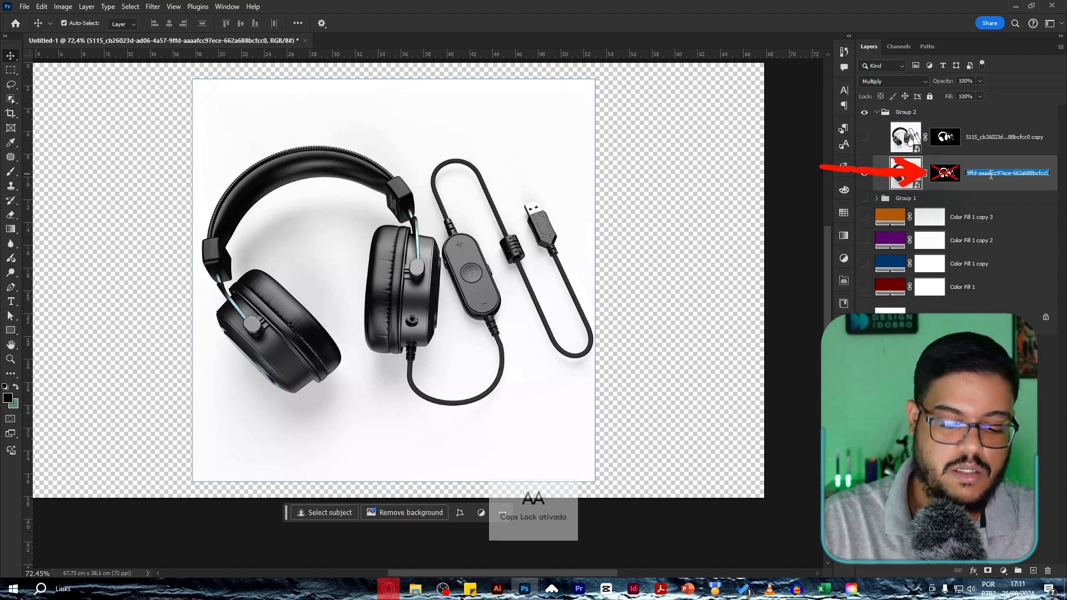
text(SOMBTRA)
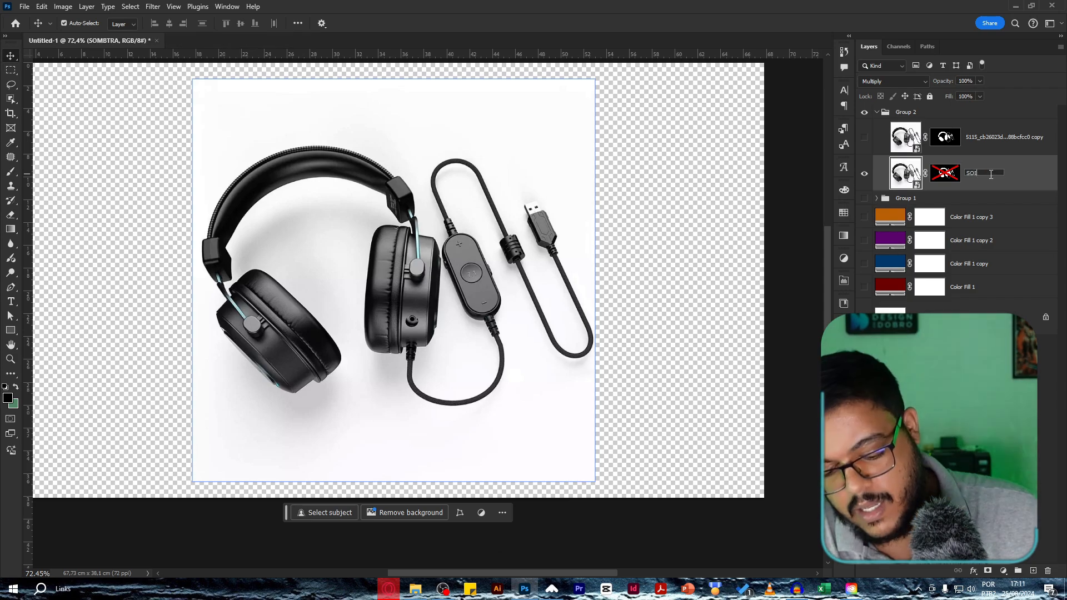
text(MB)
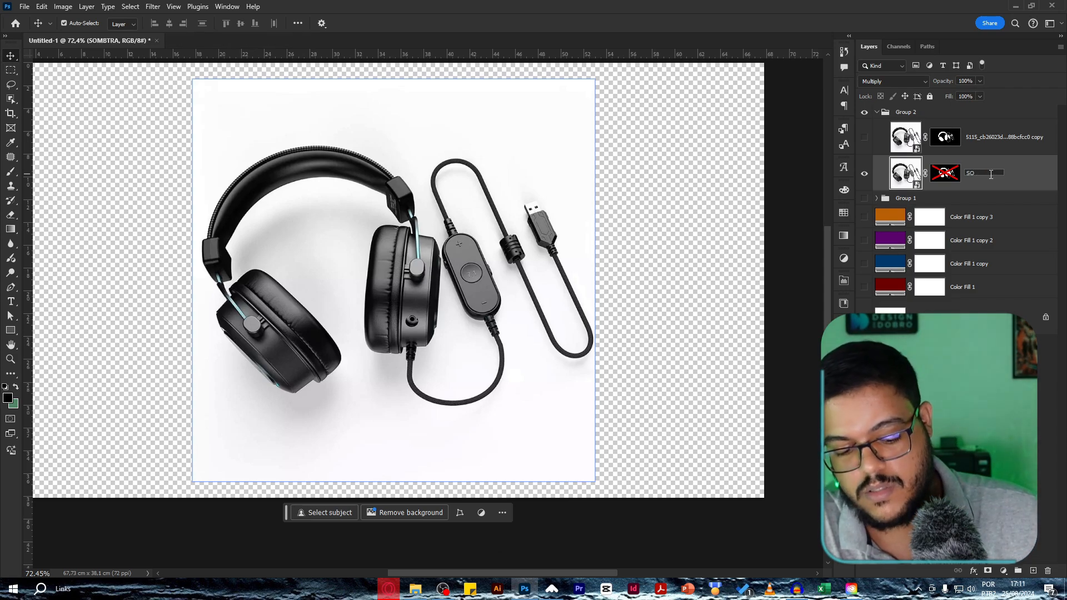
text(RA)
Show the masked headset copy layer and move it exactly over the headset in the SOMBRA layer
click(927, 145)
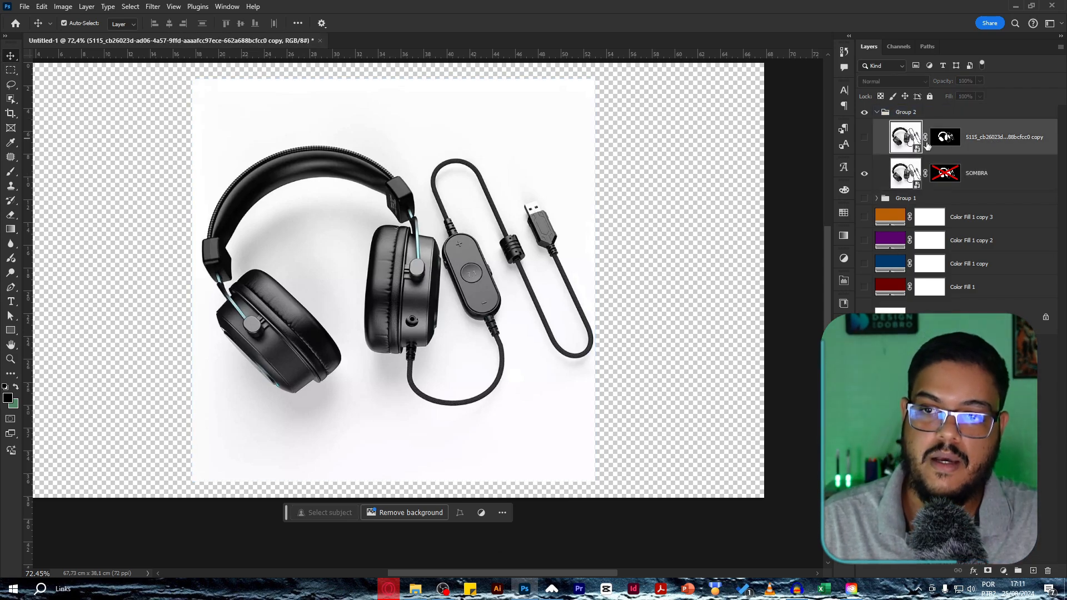
click(864, 137)
click(864, 173)
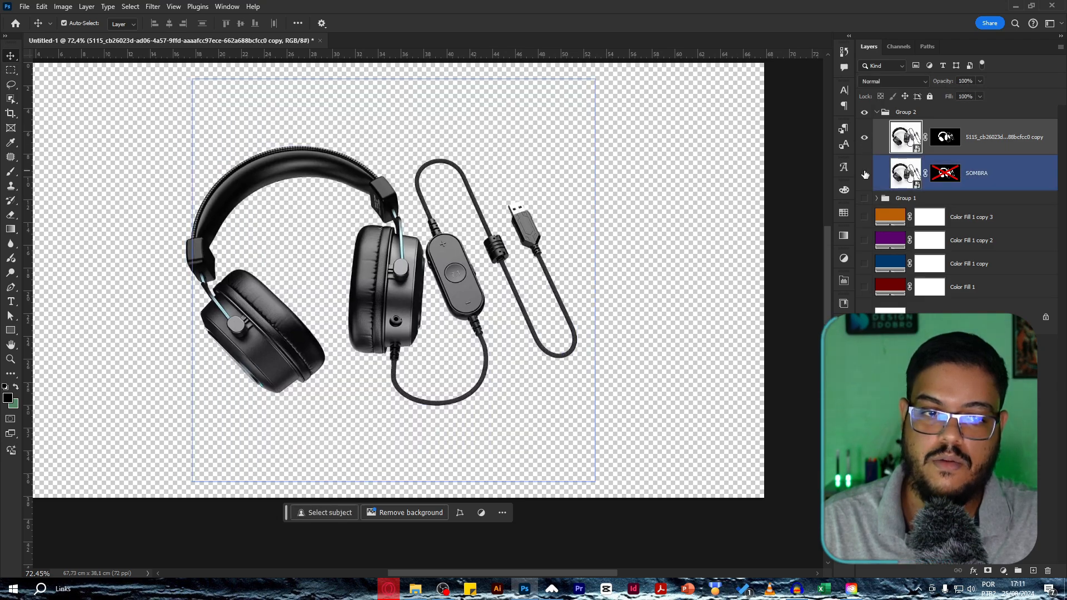
click(864, 174)
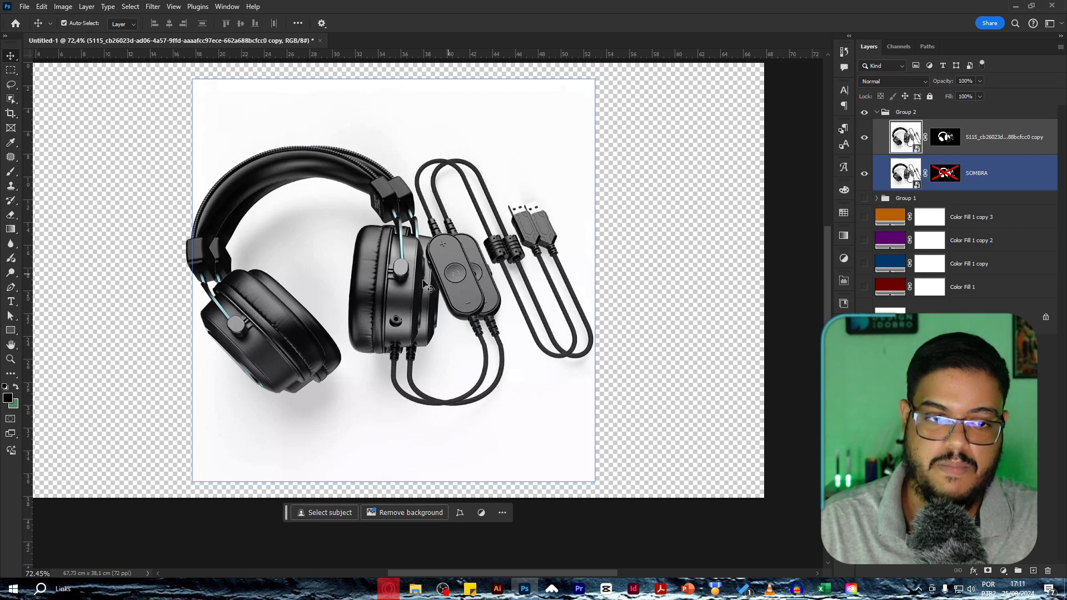
drag(404, 287, 413, 286)
Set the blend mode of the SOMBRA layer to Multiply
click(955, 173)
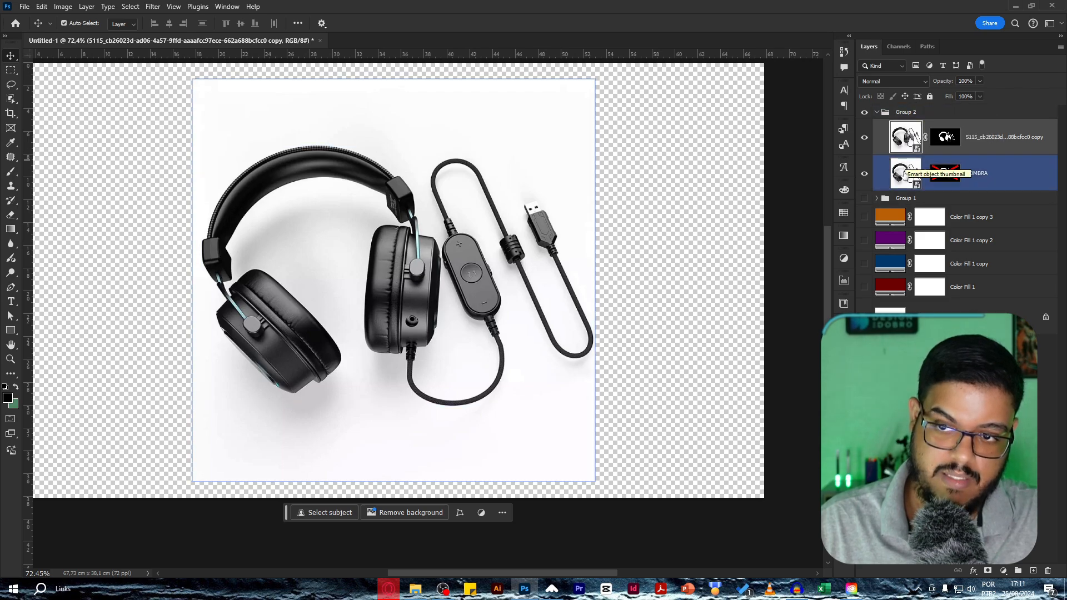
click(905, 174)
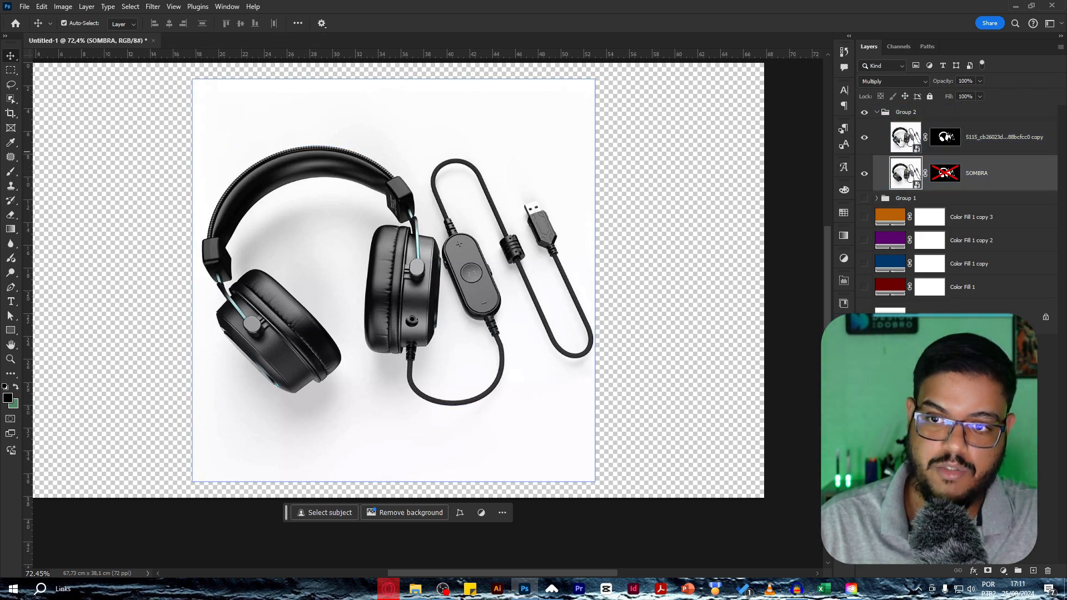
click(897, 82)
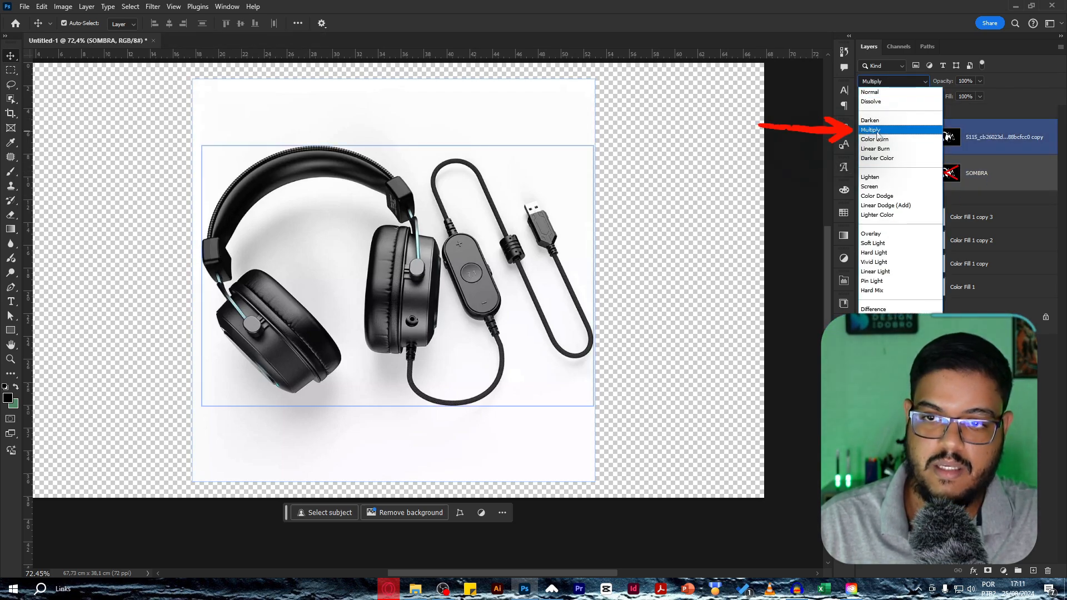
click(876, 130)
Show the white Background layer and the dark red Color Fill 1 layer behind the headset
key(ctrl+minus)
key(ctrl+minus)
key(ctrl+minus)
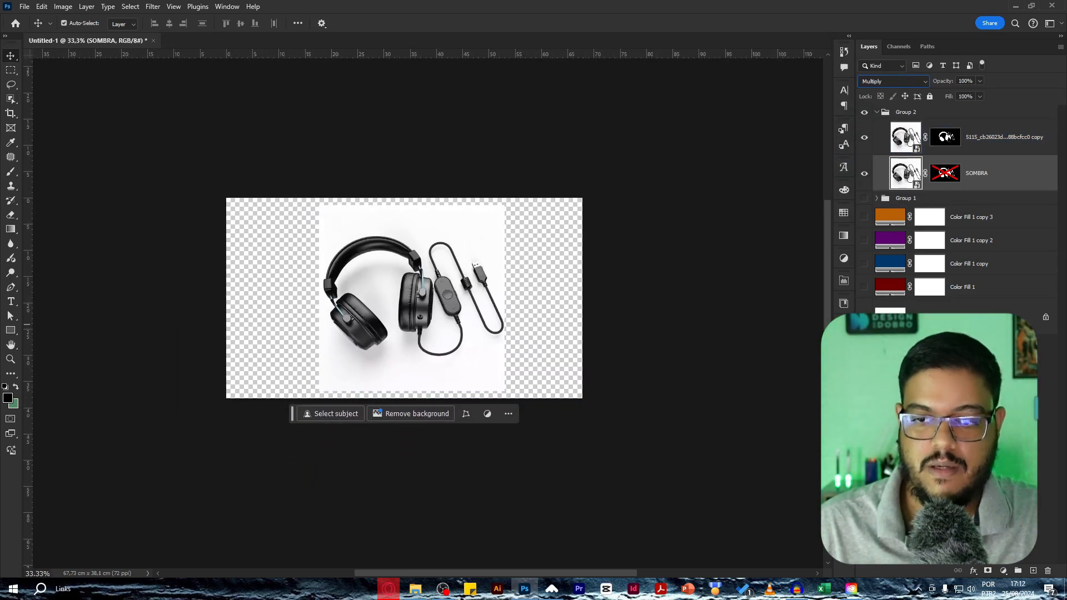
click(863, 318)
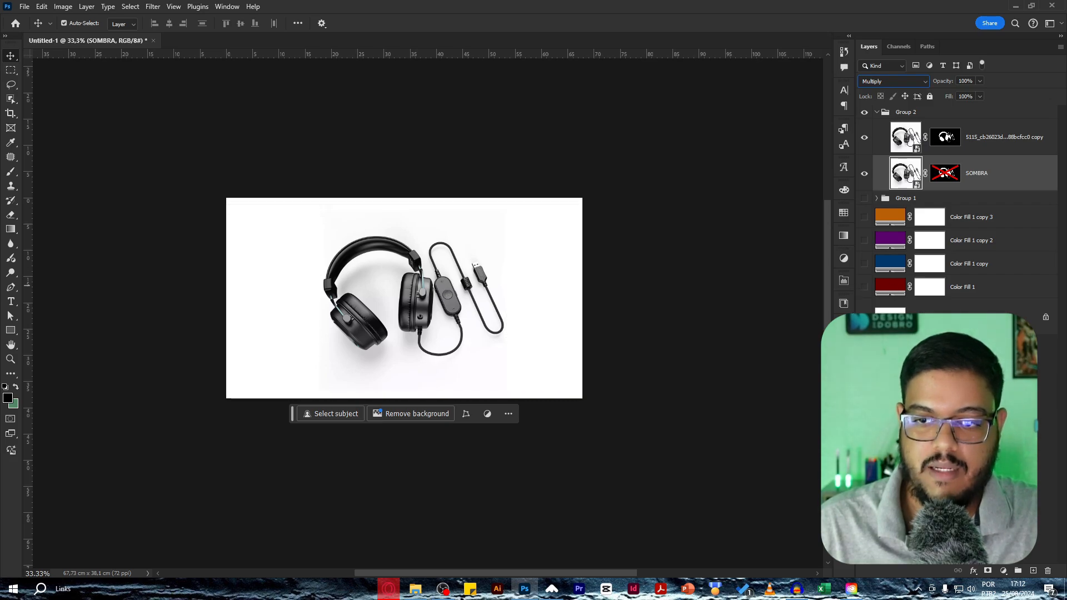
key(ctrl+0)
click(864, 287)
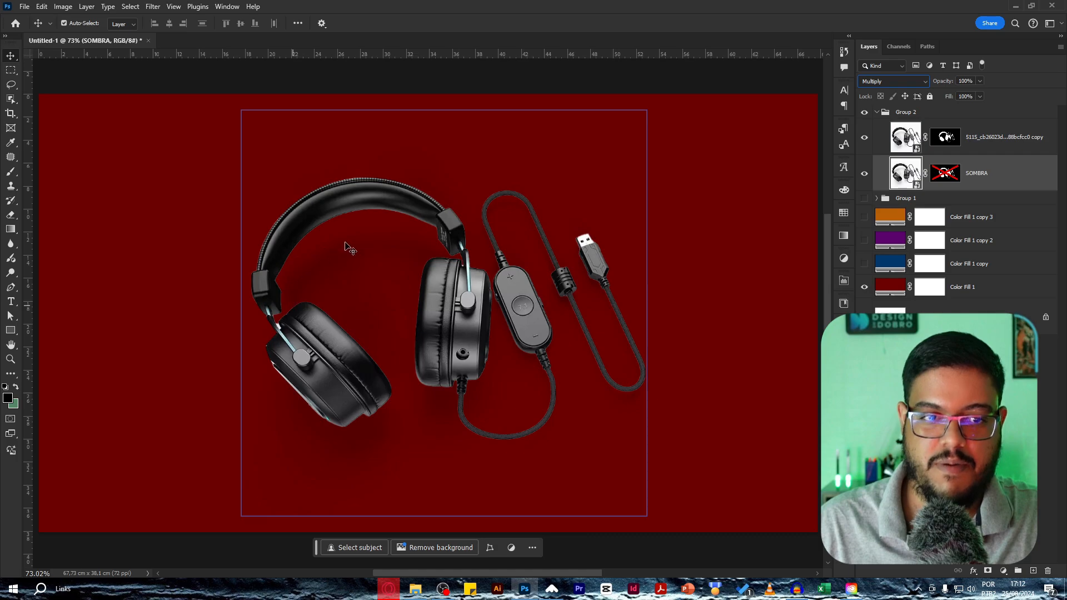
click(422, 254)
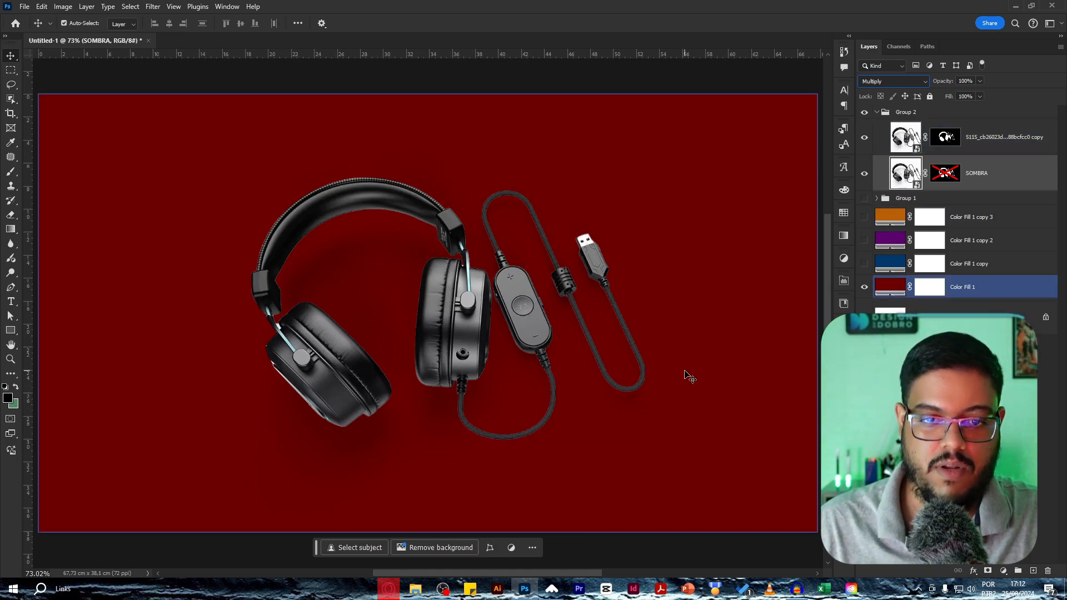
Compare the headset's shadow over the red, blue, purple and orange fills by toggling their visibility, ending with all four fill layers shown
click(864, 265)
click(864, 240)
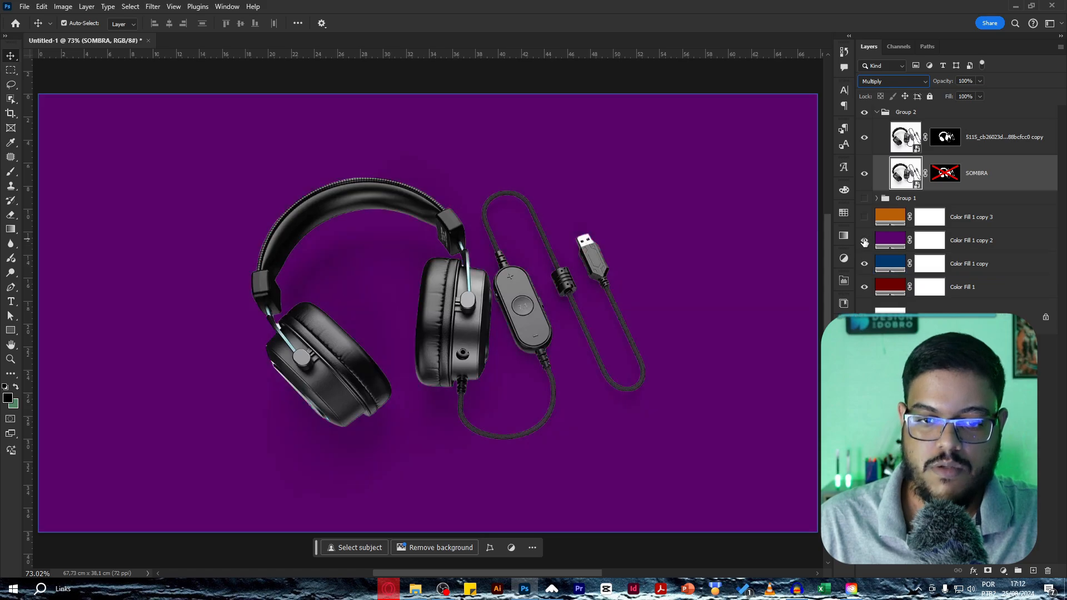
click(864, 218)
click(864, 219)
click(864, 241)
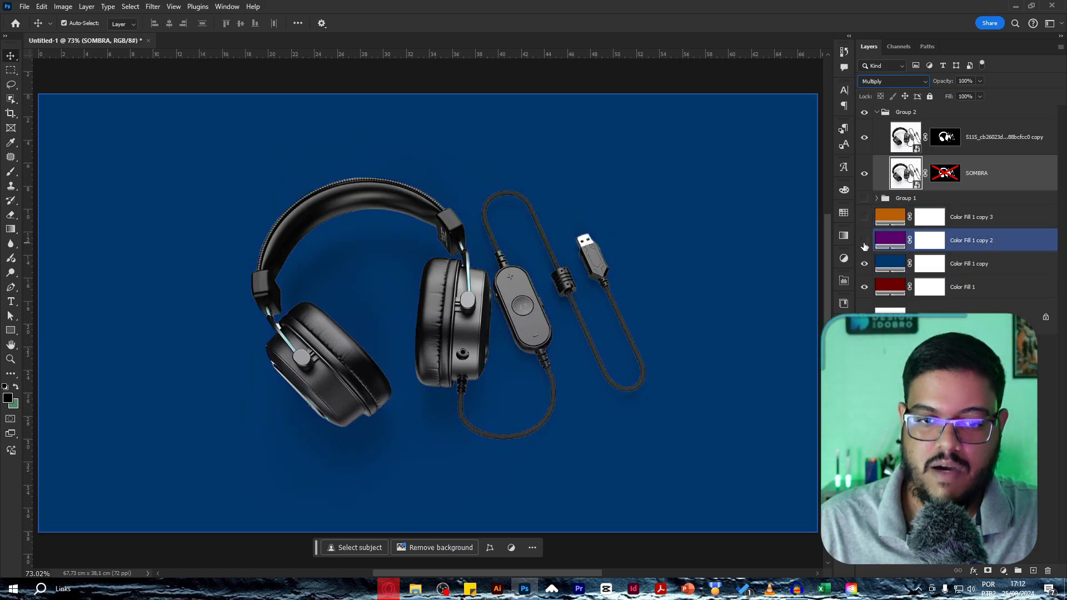
click(864, 265)
click(864, 288)
click(864, 287)
click(864, 265)
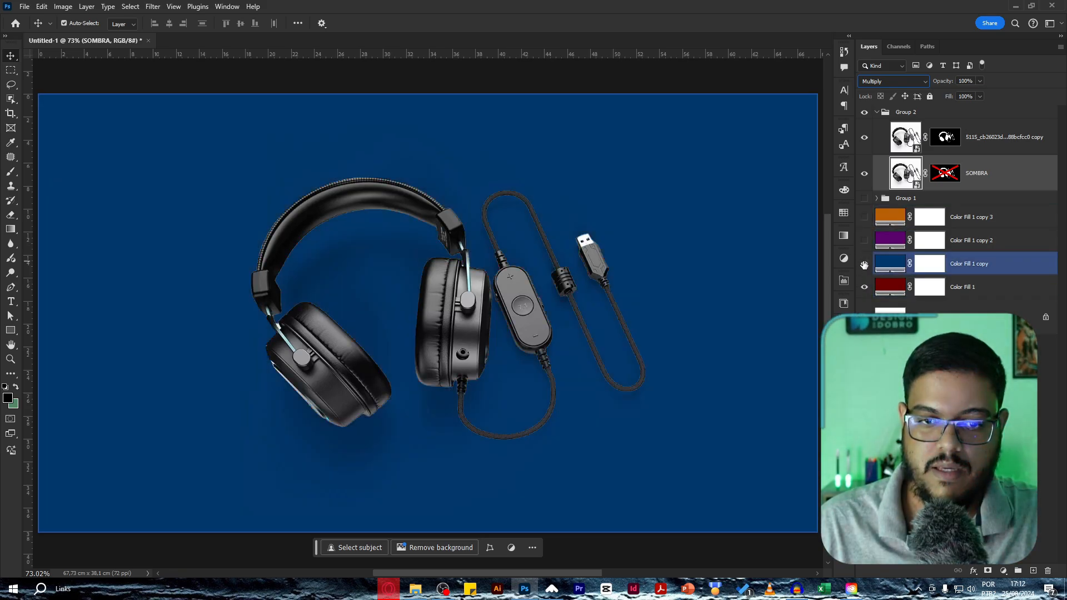
click(863, 241)
click(864, 218)
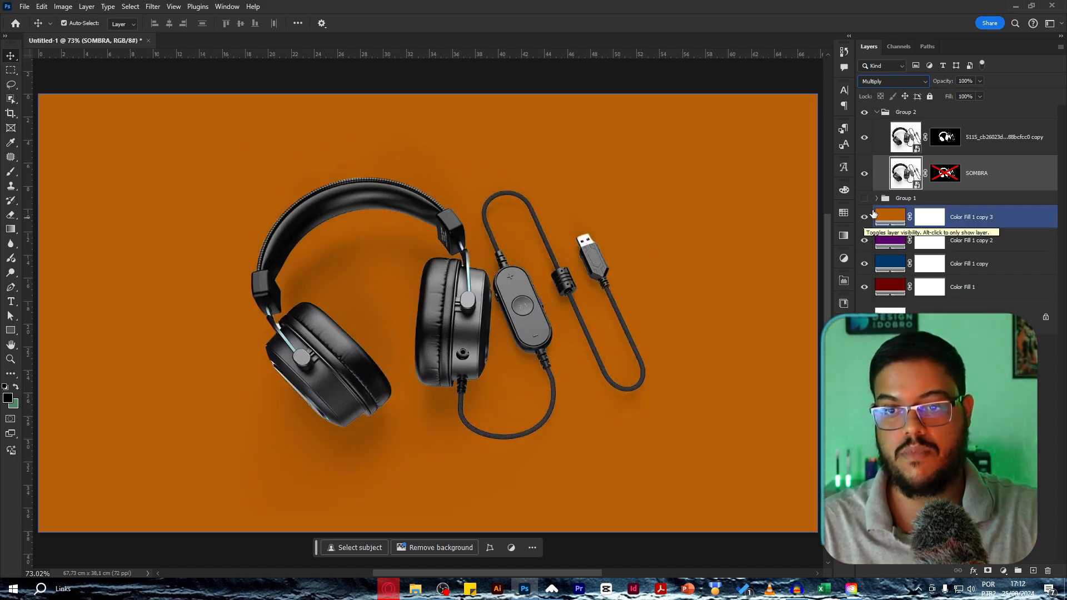
Hide the headset's Group 2, show the milk carton's Group 1 and hide all four colour fill layers
shift+click(969, 285)
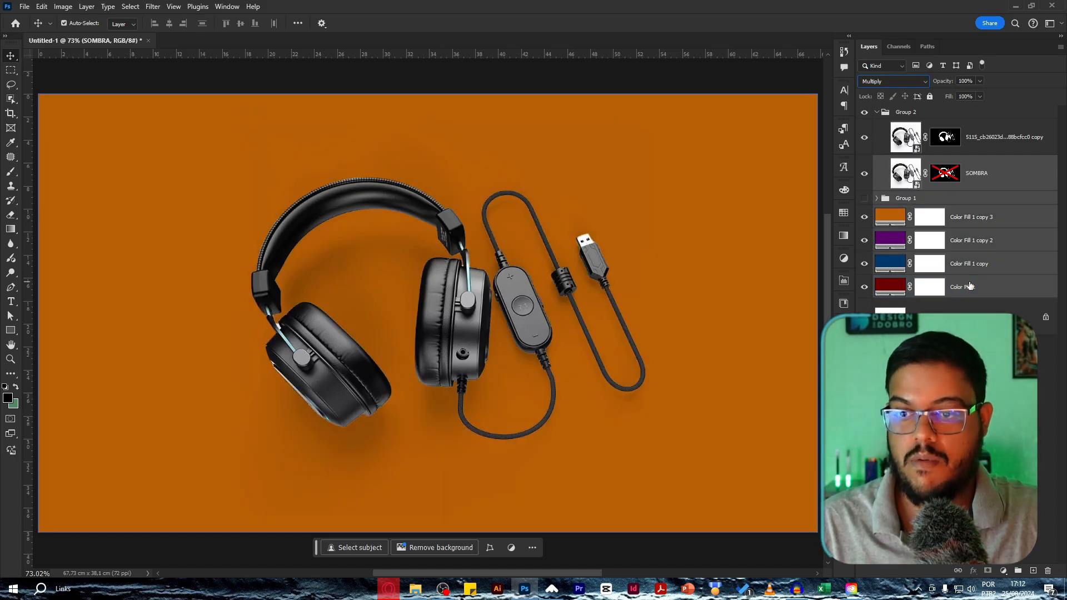
click(885, 213)
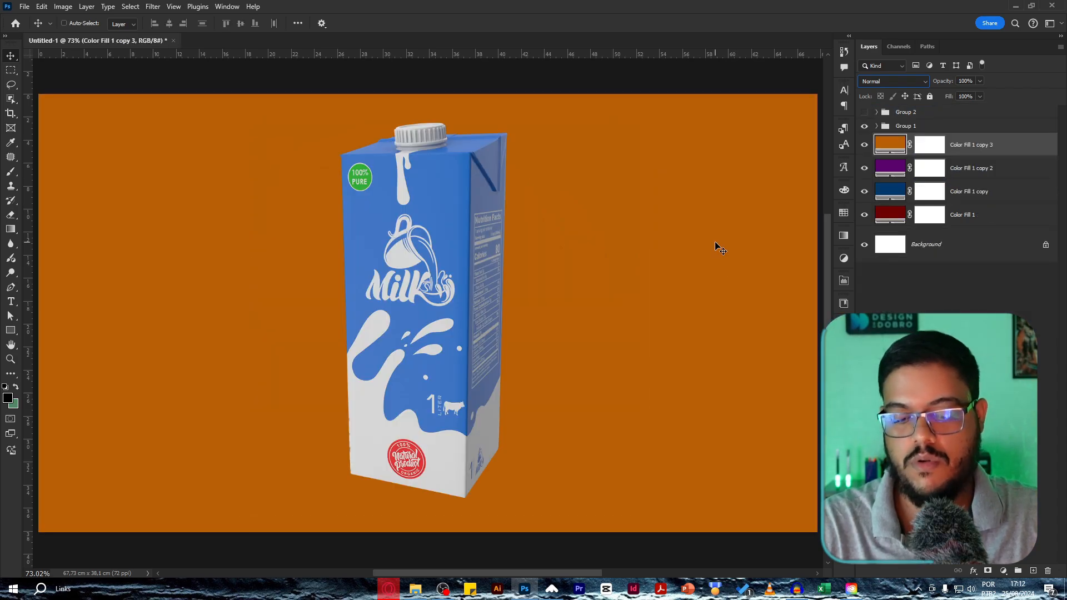
key(ctrl+minus)
key(Caps_Lock)
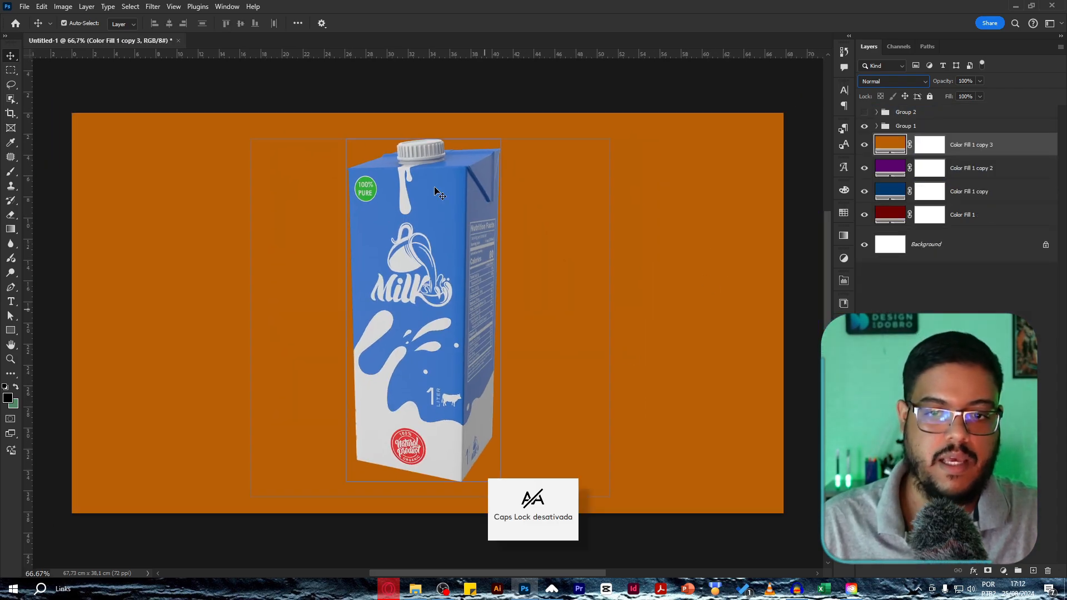
drag(864, 145, 864, 215)
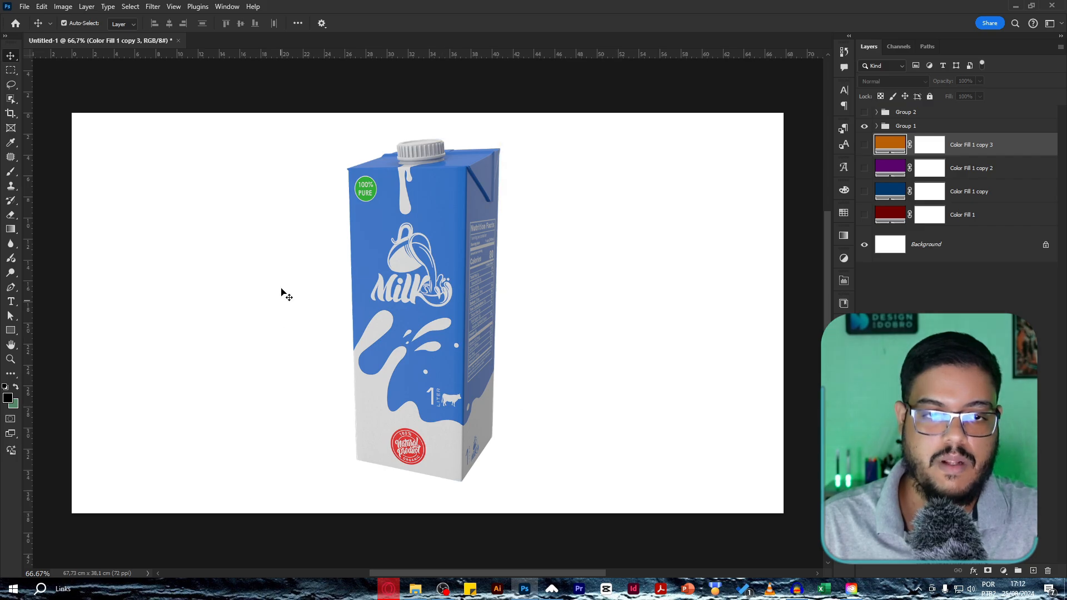
Draw a closed pen path for a shadow spreading from the carton's base to the canvas's right edge and convert it into a selection
drag(493, 353, 479, 301)
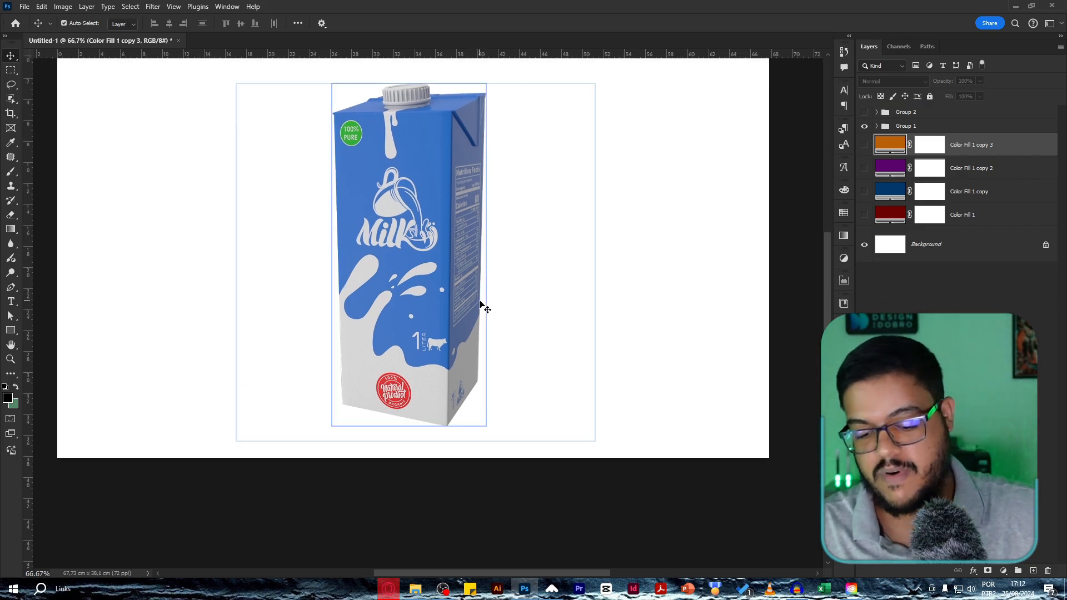
key(p)
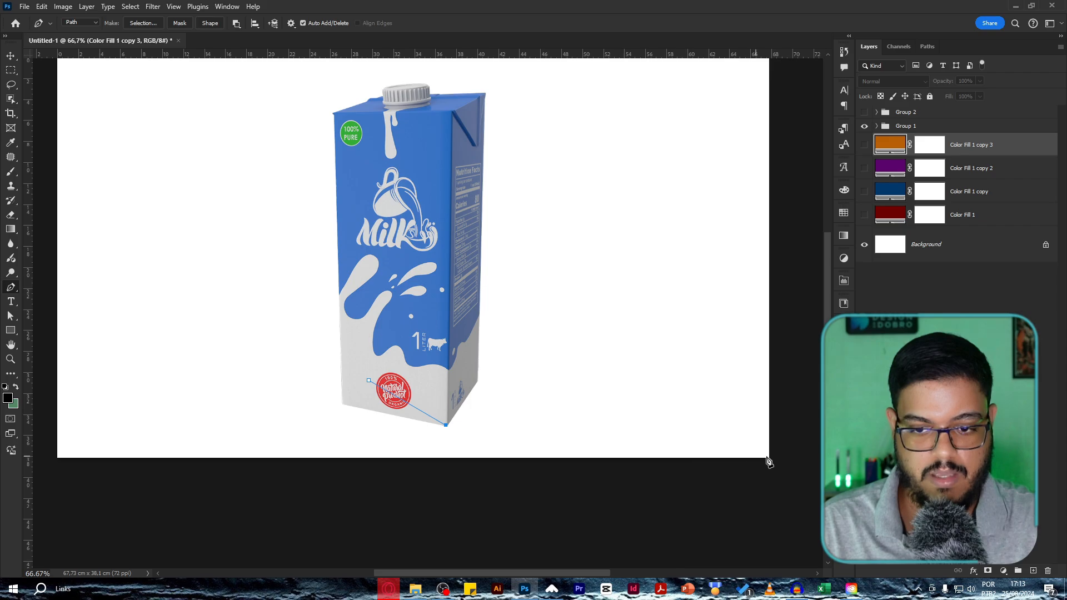
click(772, 460)
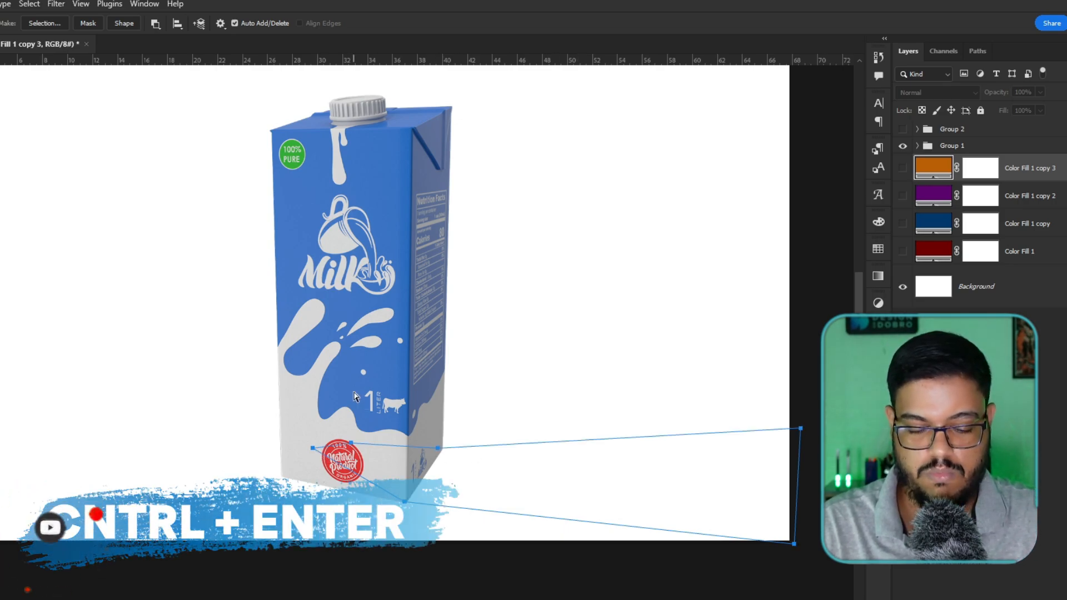
key(ctrl+Return)
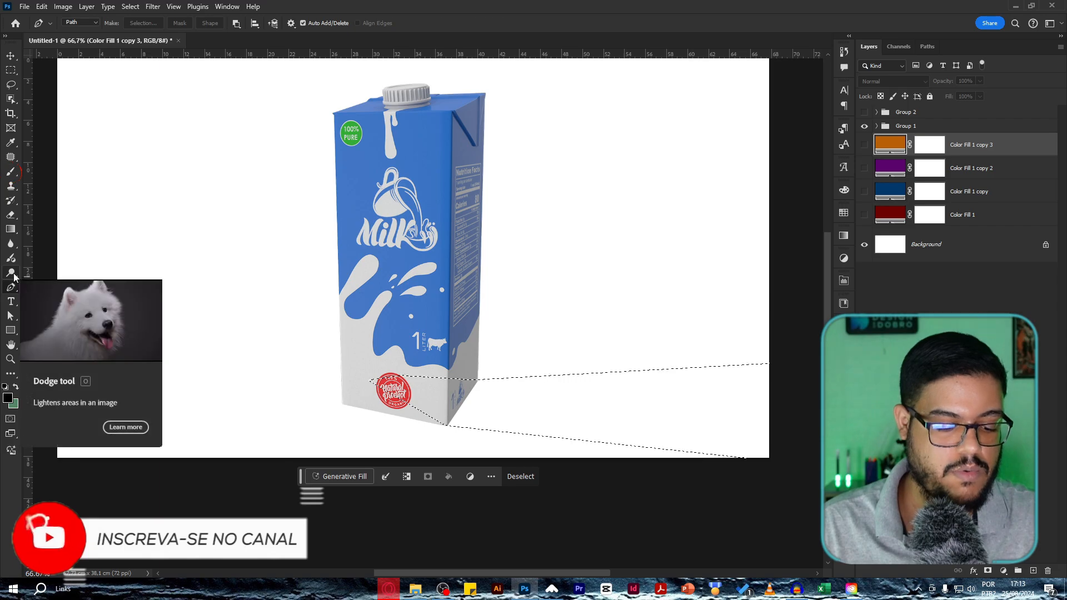
Choose the Brush tool, expand Group 1 and create a new empty layer below the milk carton
key(b)
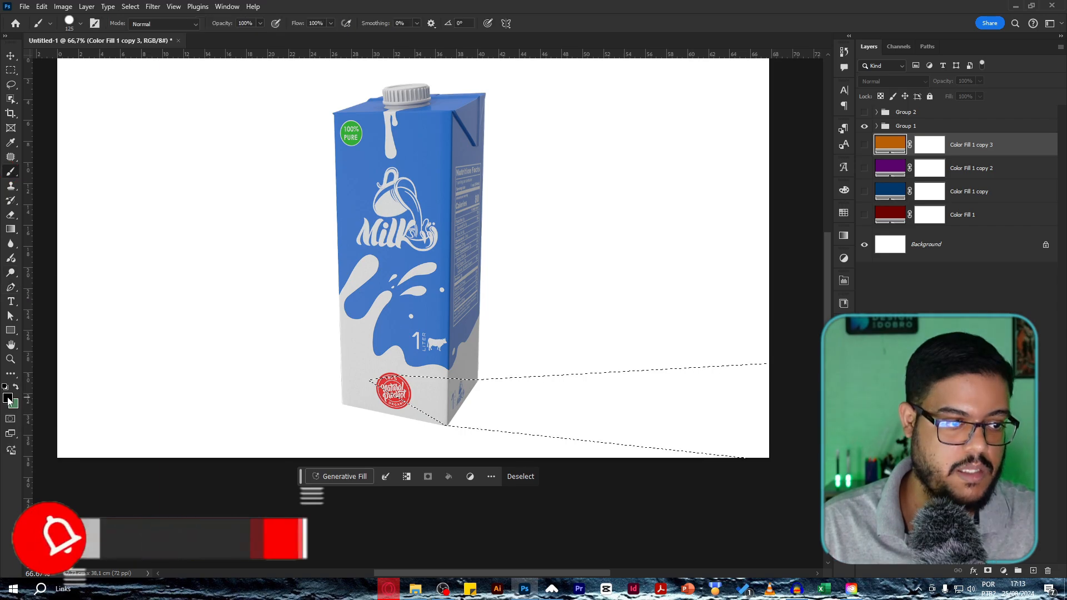
click(876, 127)
key(ctrl+shift+alt+n)
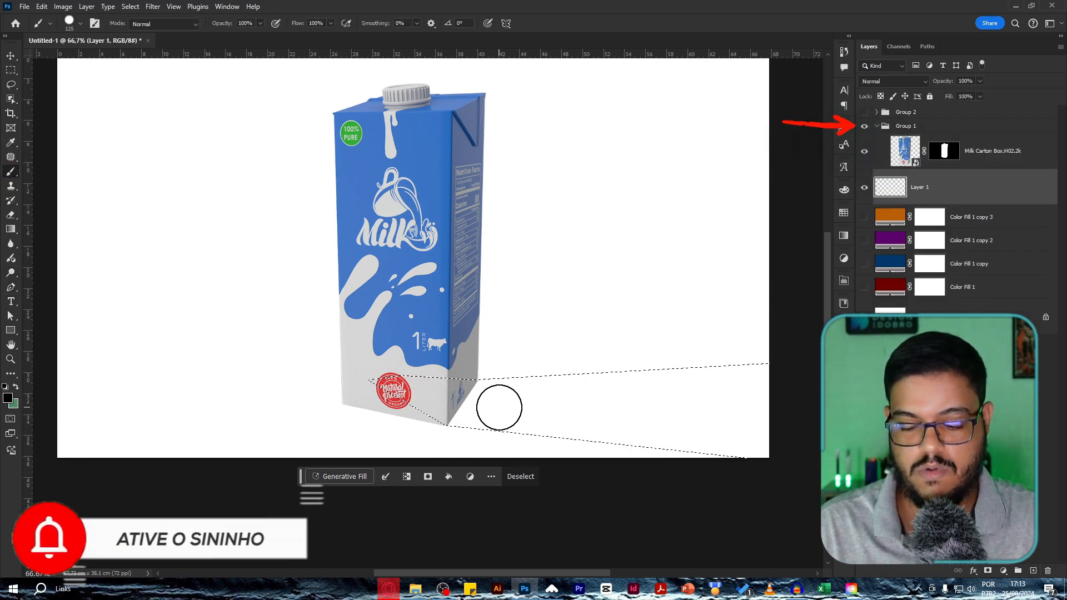
key(ctrl+minus)
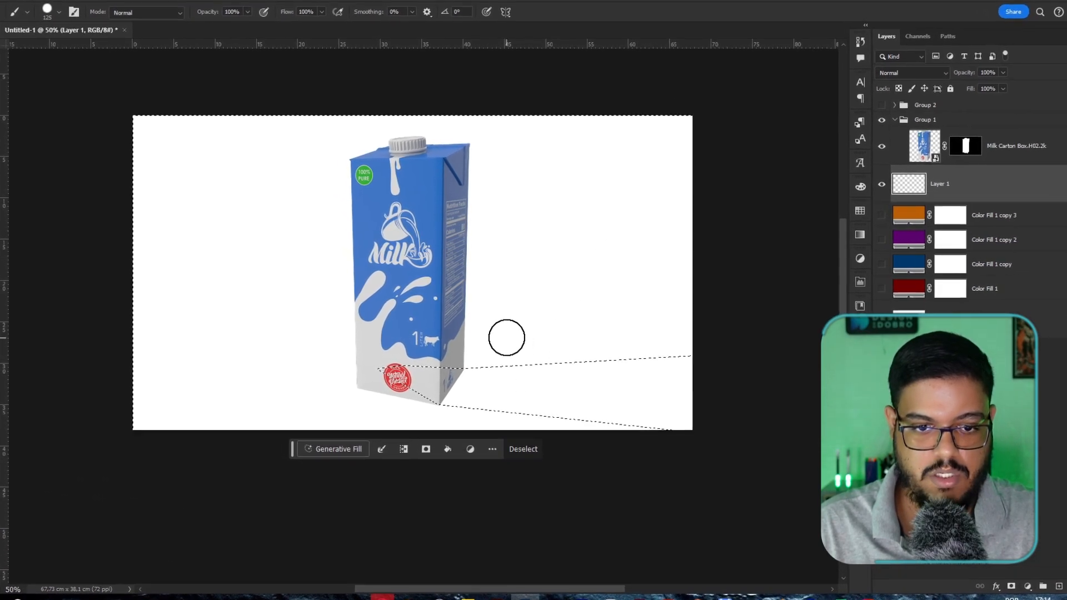
mouse_move(506, 338)
mouse_down()
mouse_move(431, 421)
mouse_move(445, 379)
mouse_move(510, 367)
mouse_move(542, 430)
mouse_up()
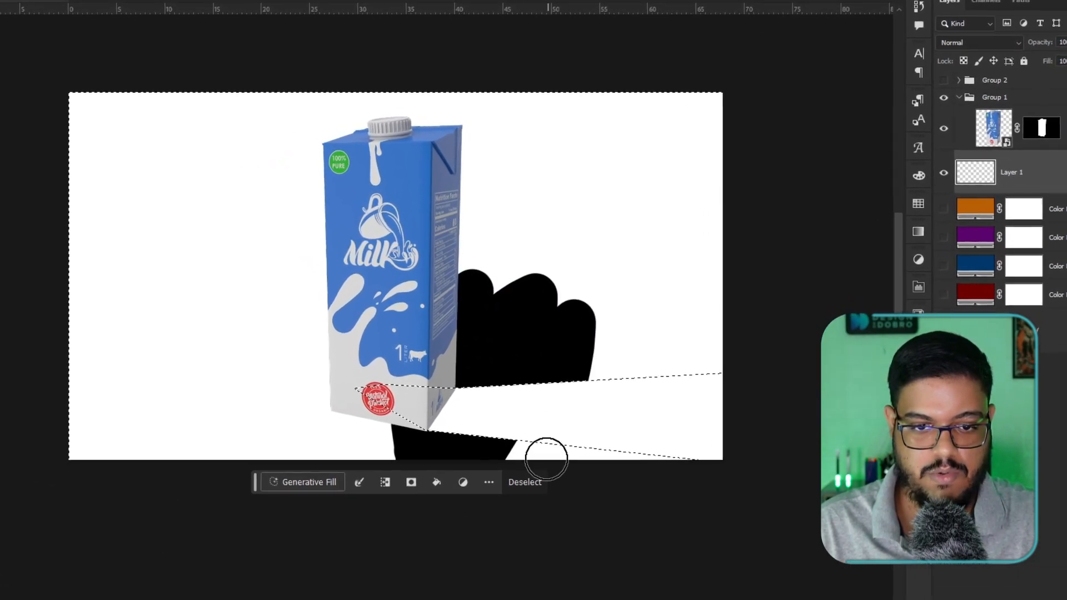
key(ctrl+z)
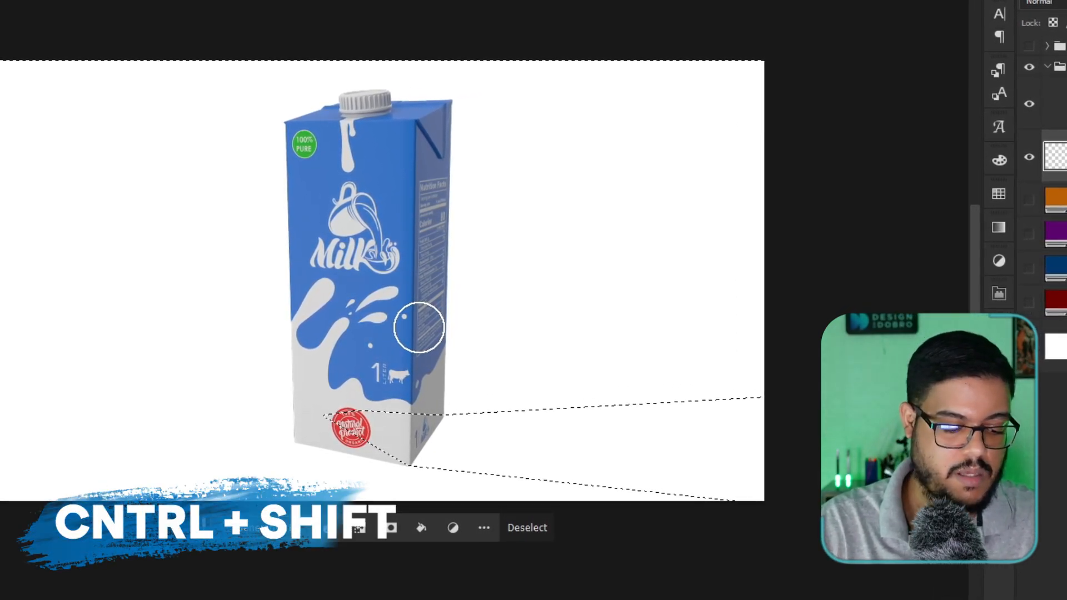
Invert the selection, paint the whole shadow shape beside the carton's base black and deselect it
key(ctrl+shift+i)
mouse_move(461, 406)
mouse_down()
mouse_move(417, 441)
mouse_move(359, 445)
mouse_move(578, 493)
mouse_move(680, 412)
mouse_up()
key(ctrl+d)
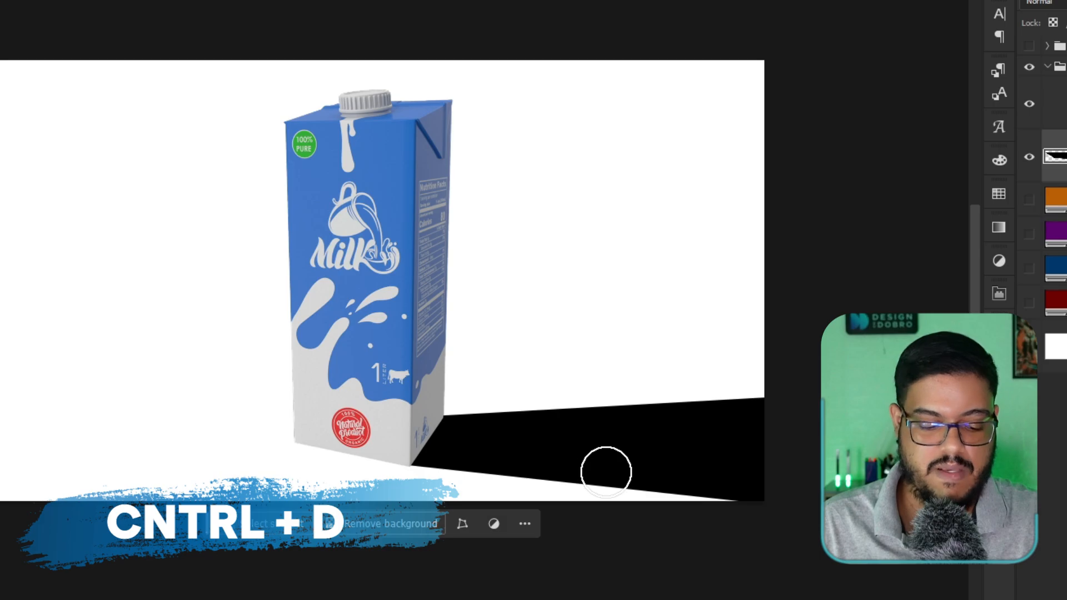
Place the shadow layer inside Group 1 below the carton layer and set its opacity to 30%
key(v)
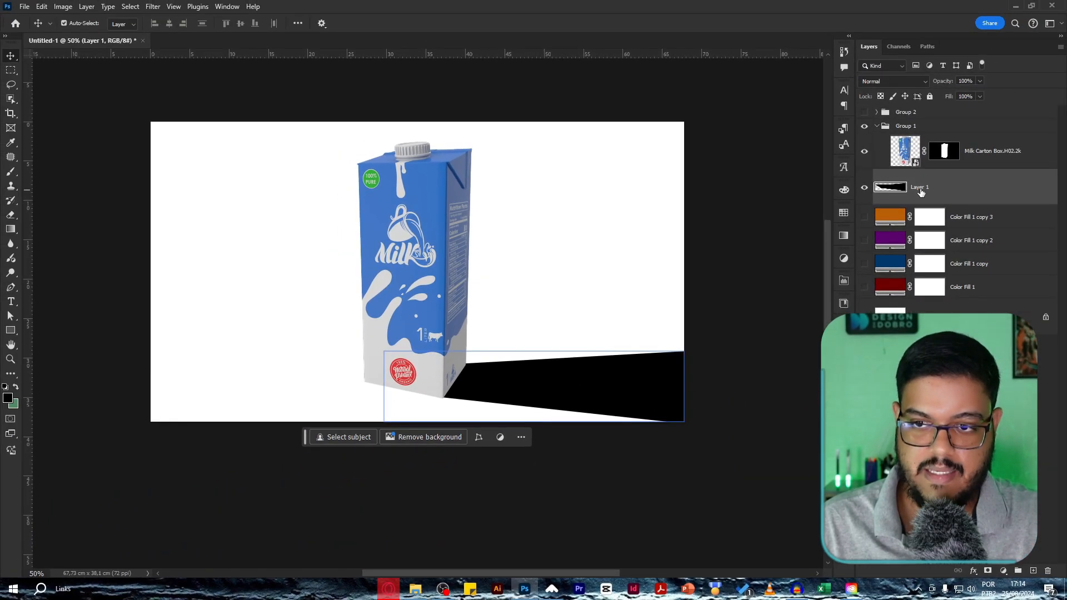
drag(901, 172, 940, 193)
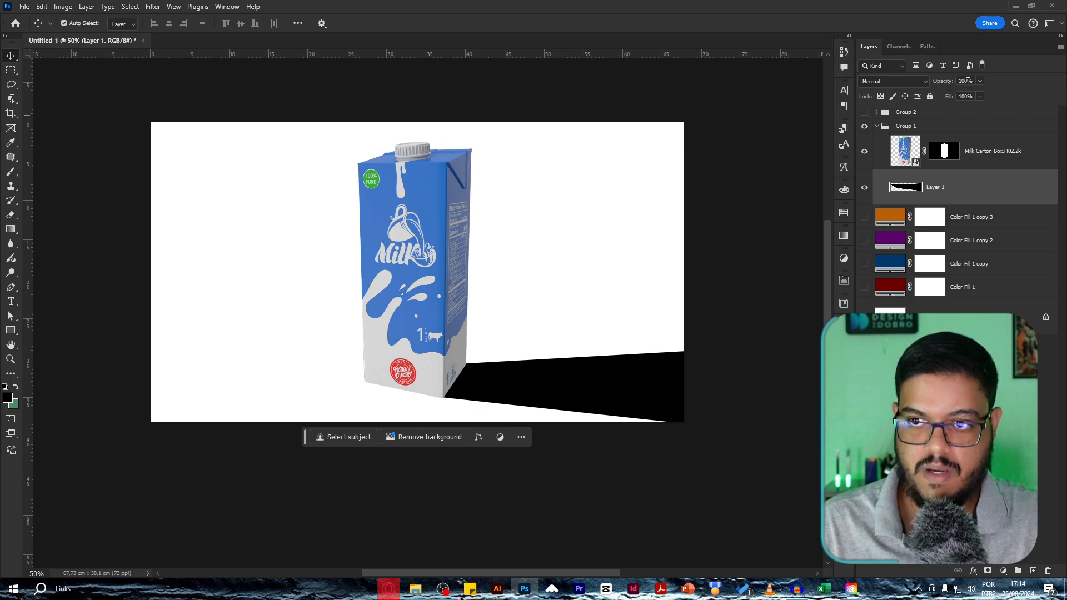
text(30)
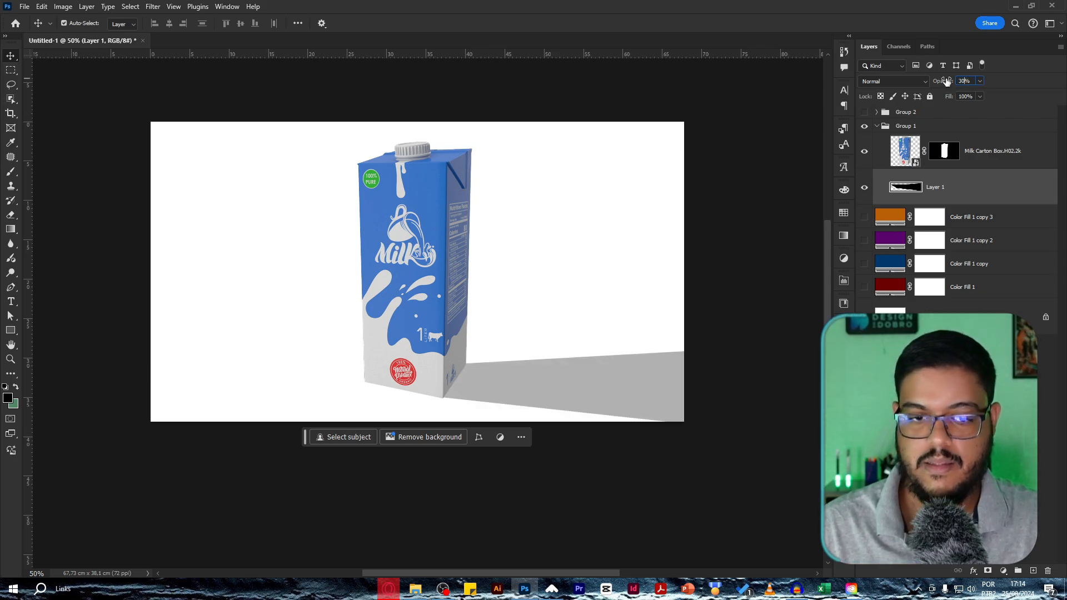
key(Return)
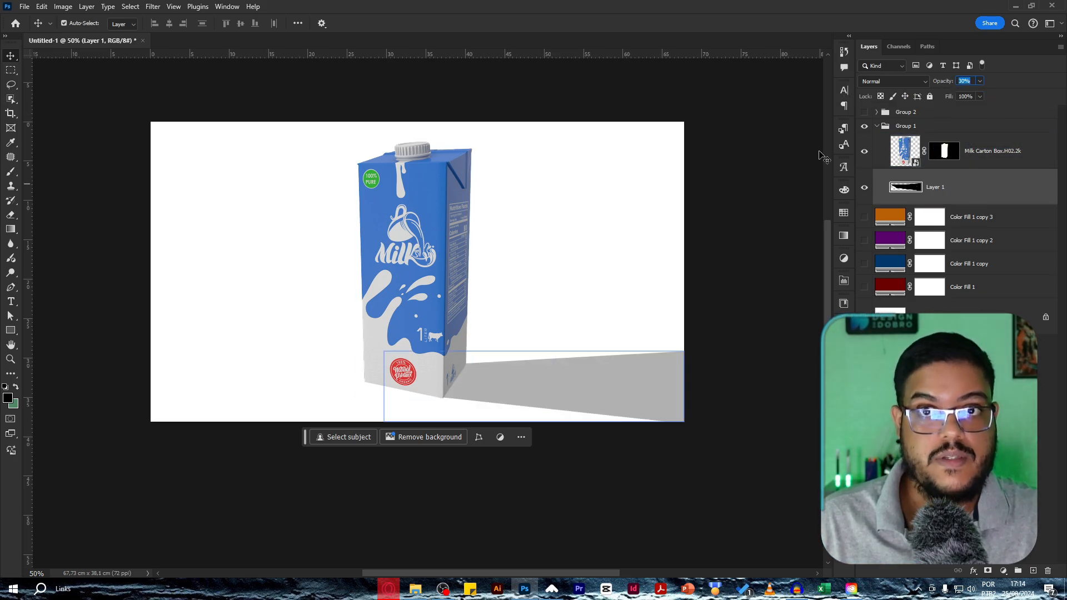
Start a Tilt-Shift blur from the Blur Gallery on the shadow layer
click(153, 8)
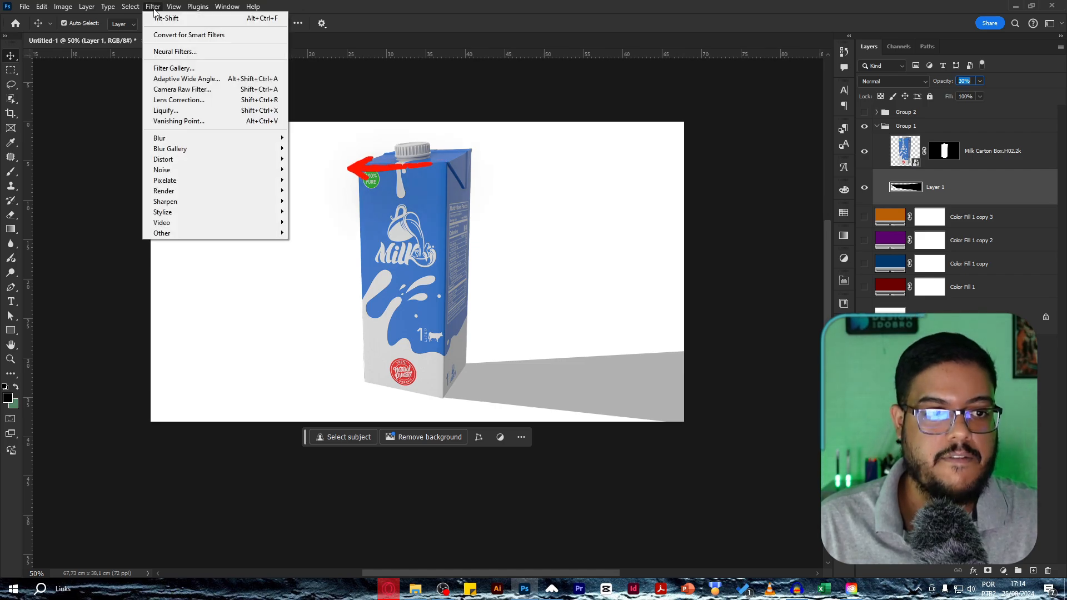
mouse_move(187, 156)
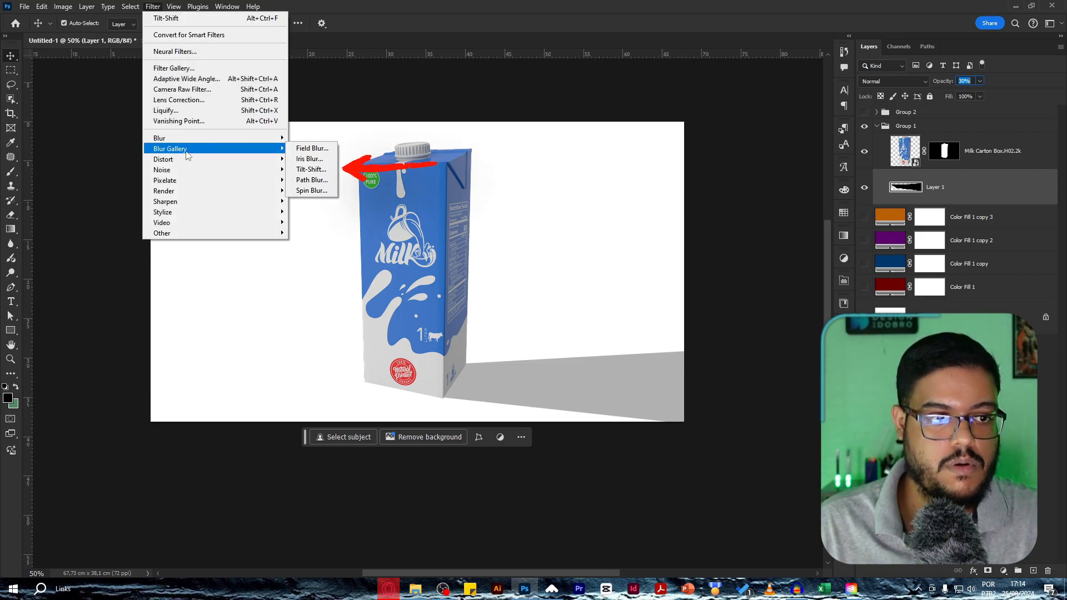
click(305, 173)
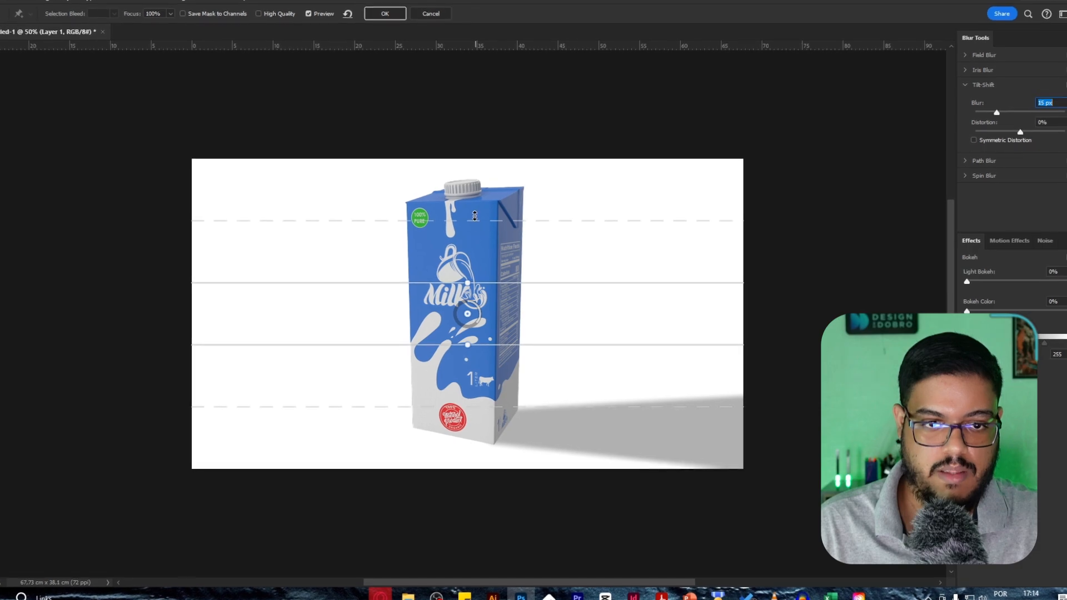
Try the Tilt-Shift focus pin at the carton's base and back up on its front
mouse_move(475, 219)
mouse_down()
mouse_move(475, 190)
mouse_move(470, 231)
mouse_move(464, 207)
mouse_move(462, 221)
mouse_up()
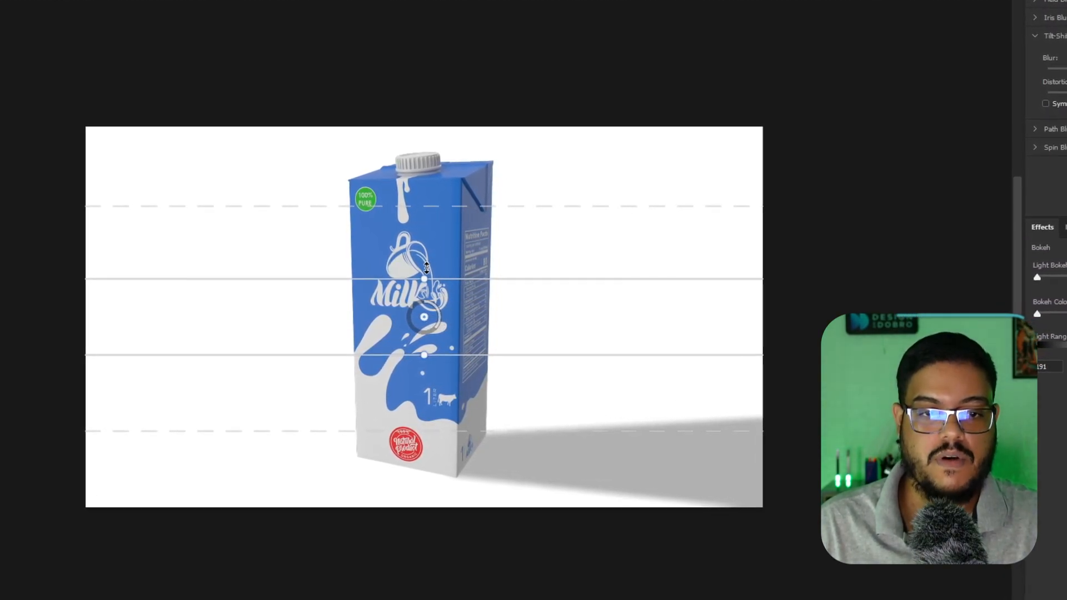
drag(424, 316, 464, 442)
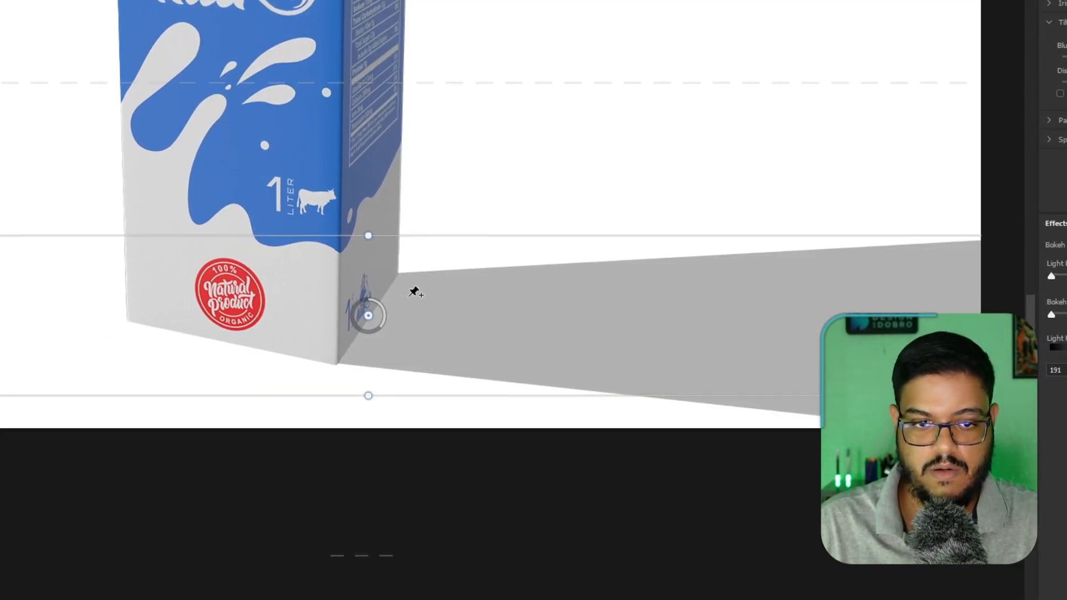
drag(368, 316, 311, 256)
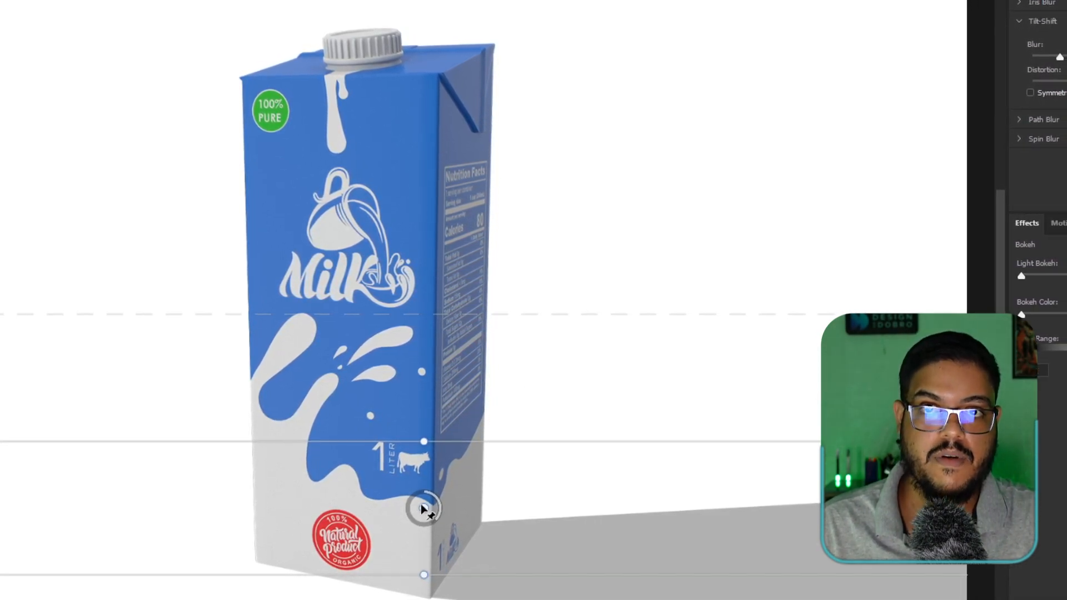
drag(423, 507, 365, 394)
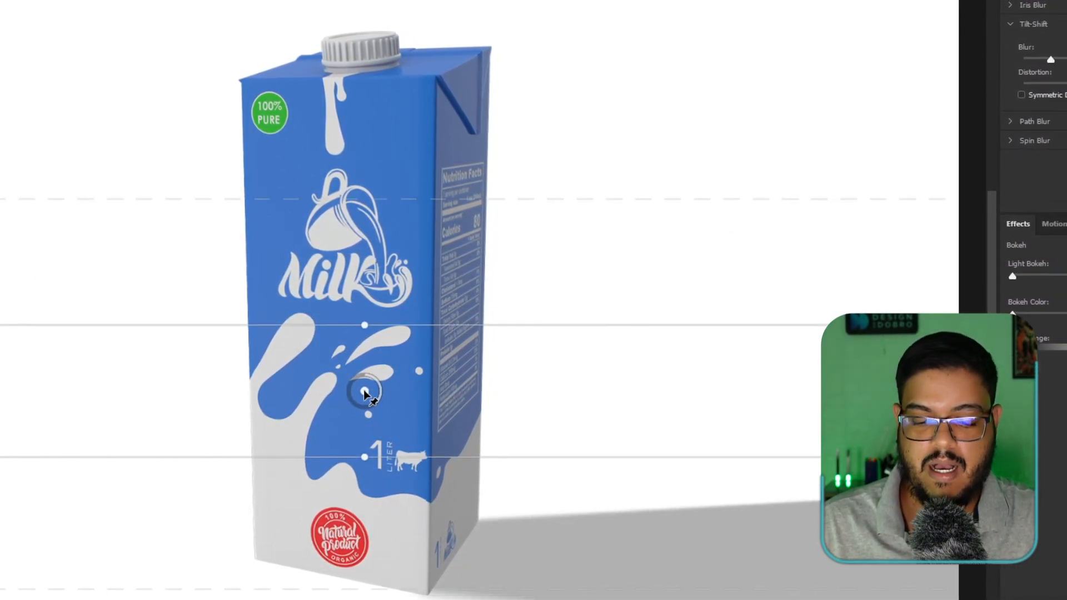
Centre the Tilt-Shift focus on the carton's base, rotate the blur lines nearly vertical and move the right fade line slightly outward
scroll(364, 391, down, 2)
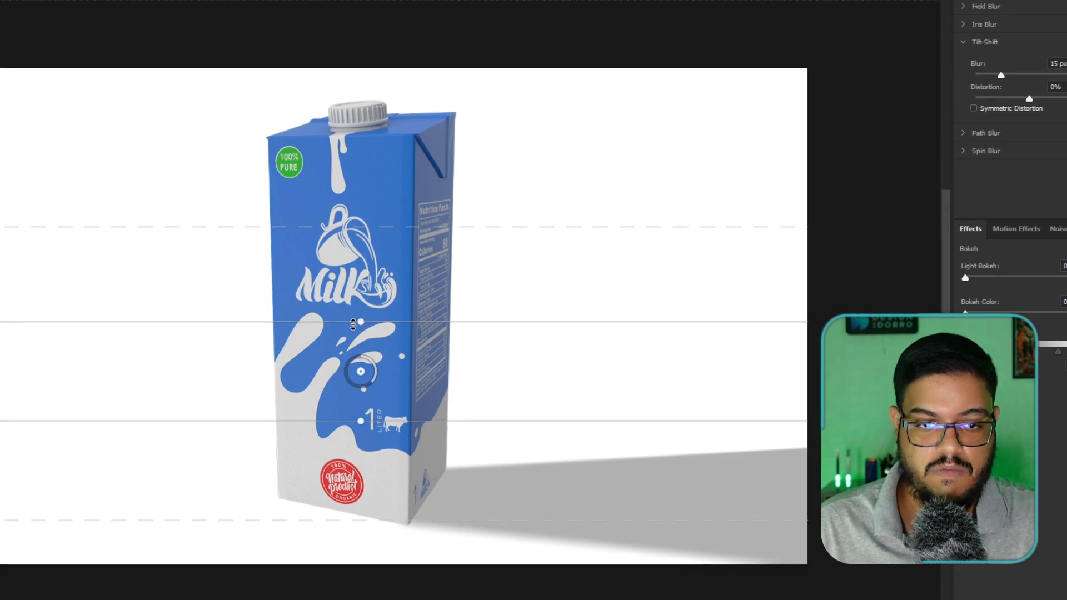
drag(360, 321, 419, 488)
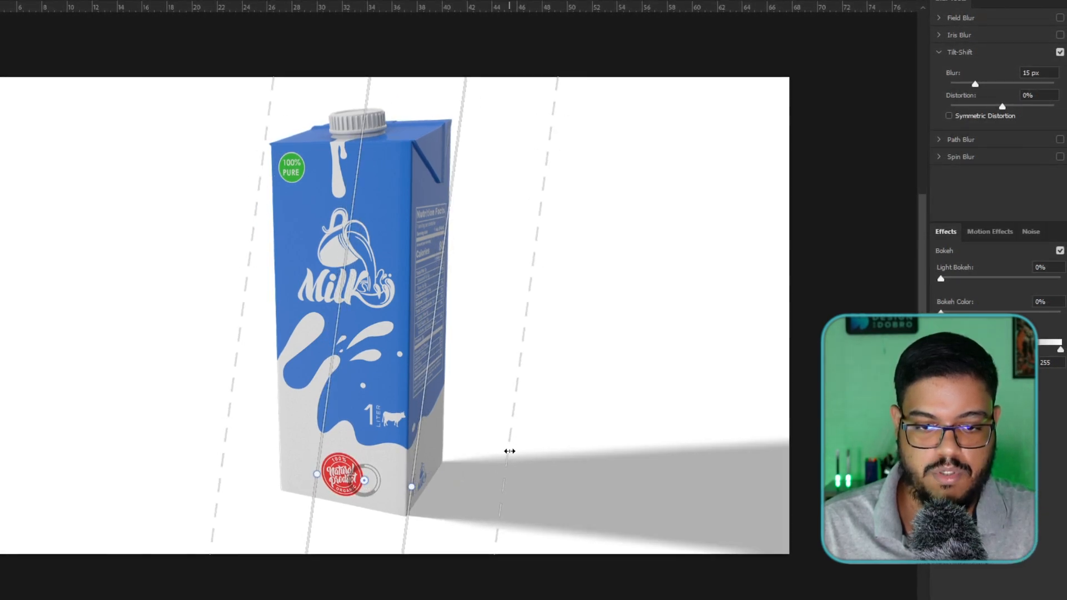
drag(509, 451, 519, 451)
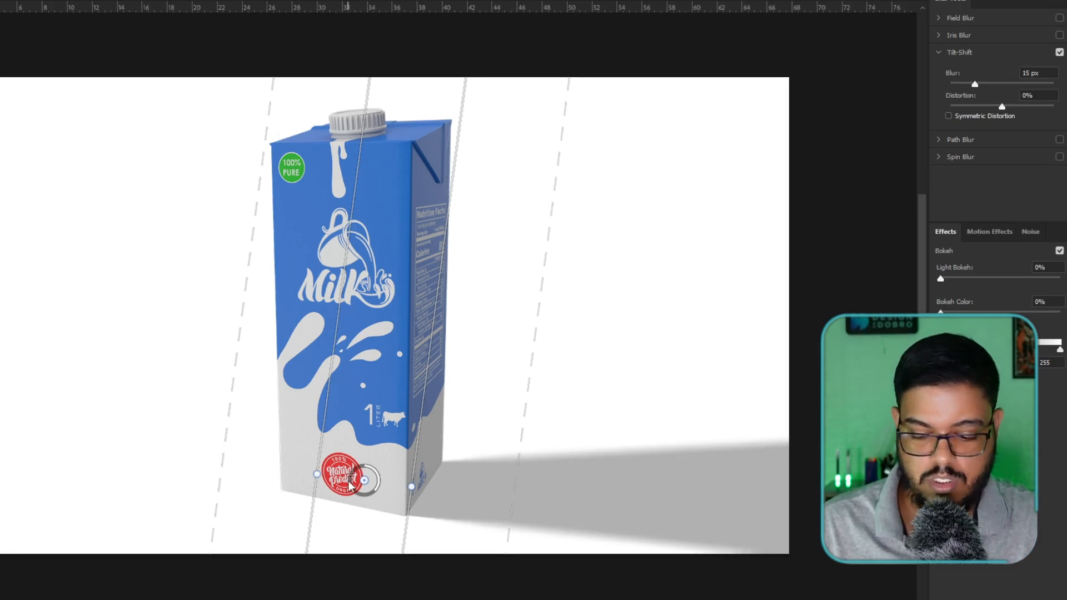
Set the Tilt-Shift blur of the shadow to 30 px
key(ctrl+plus)
drag(414, 497, 275, 330)
mouse_move(218, 373)
mouse_down()
mouse_move(193, 377)
mouse_move(190, 355)
mouse_move(198, 381)
mouse_move(216, 379)
mouse_move(218, 367)
mouse_move(210, 383)
mouse_move(222, 382)
mouse_up()
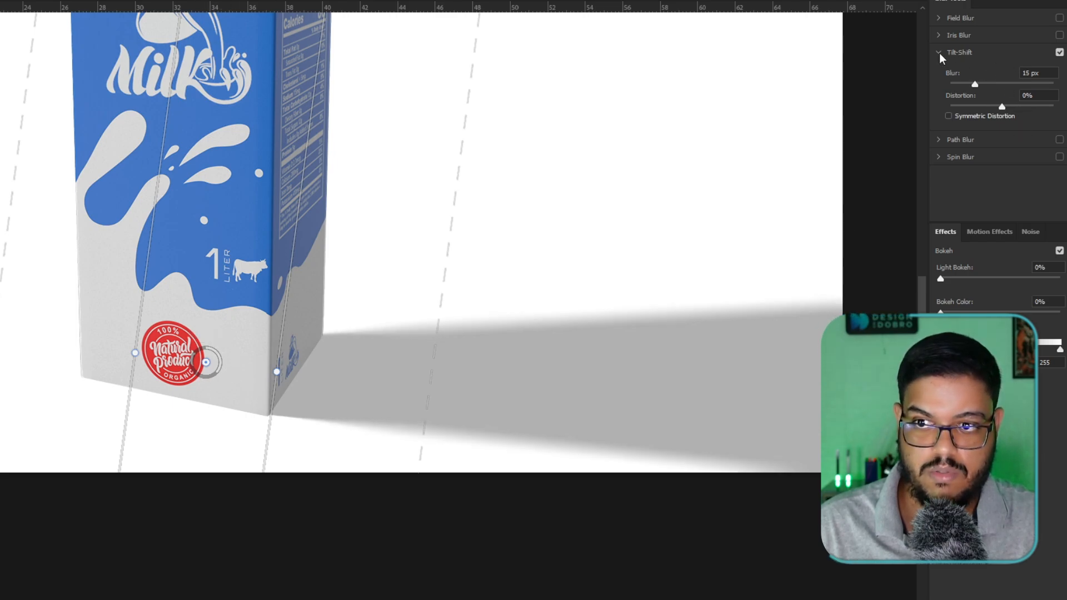
mouse_move(983, 85)
mouse_down()
mouse_move(1015, 85)
mouse_move(970, 90)
mouse_move(988, 90)
mouse_up()
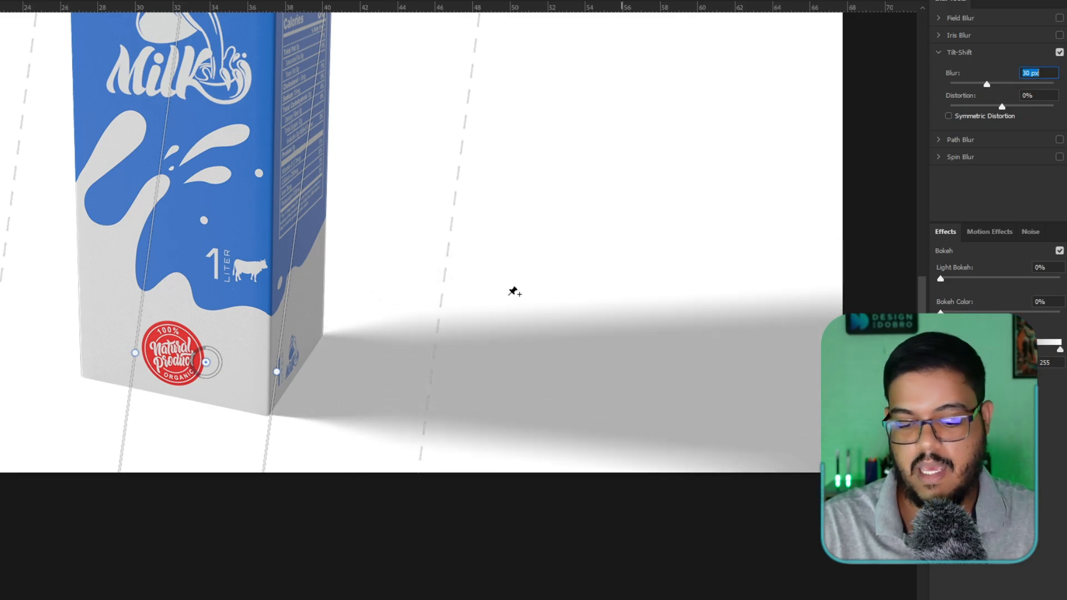
key(ctrl+minus)
key(ctrl+minus)
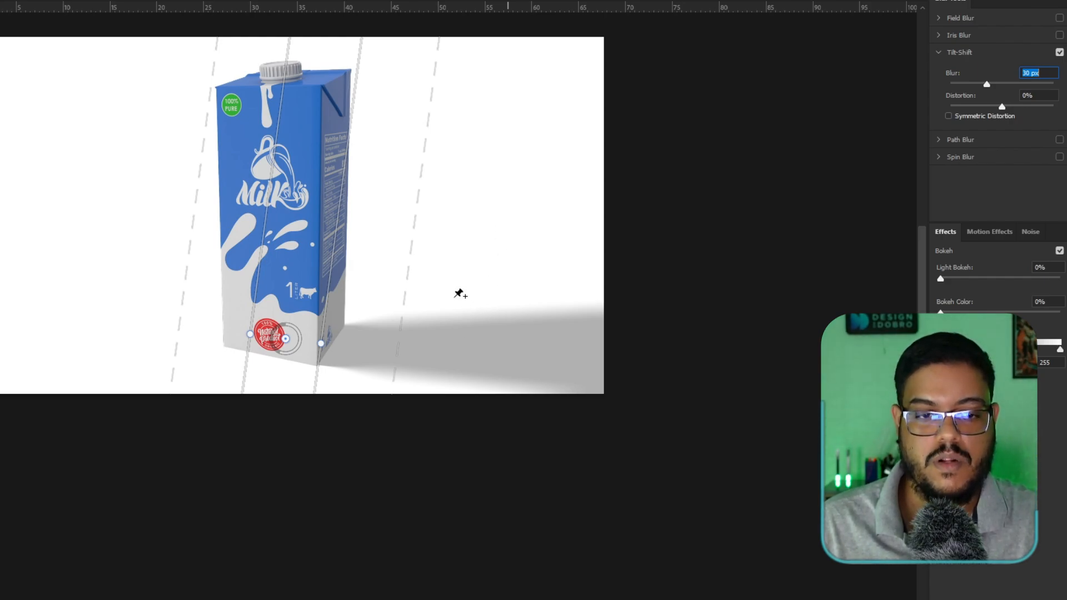
Shift the Tilt-Shift focus slightly down toward the carton's bottom edge, set its blur to 34 px and apply it
mouse_move(285, 338)
mouse_down()
mouse_move(273, 344)
mouse_move(300, 338)
mouse_move(278, 359)
mouse_up()
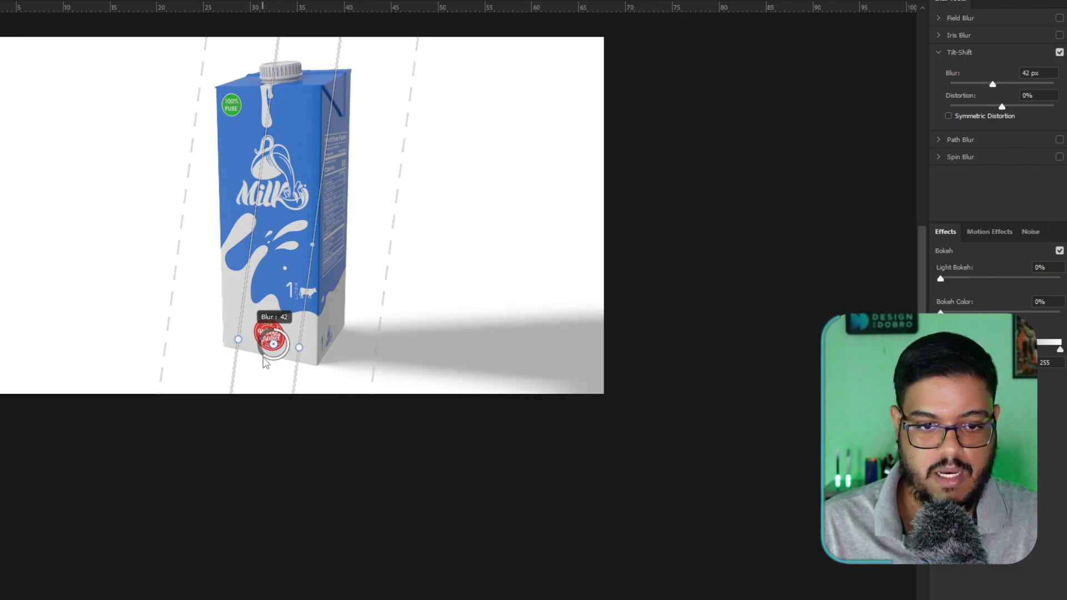
drag(265, 362, 270, 360)
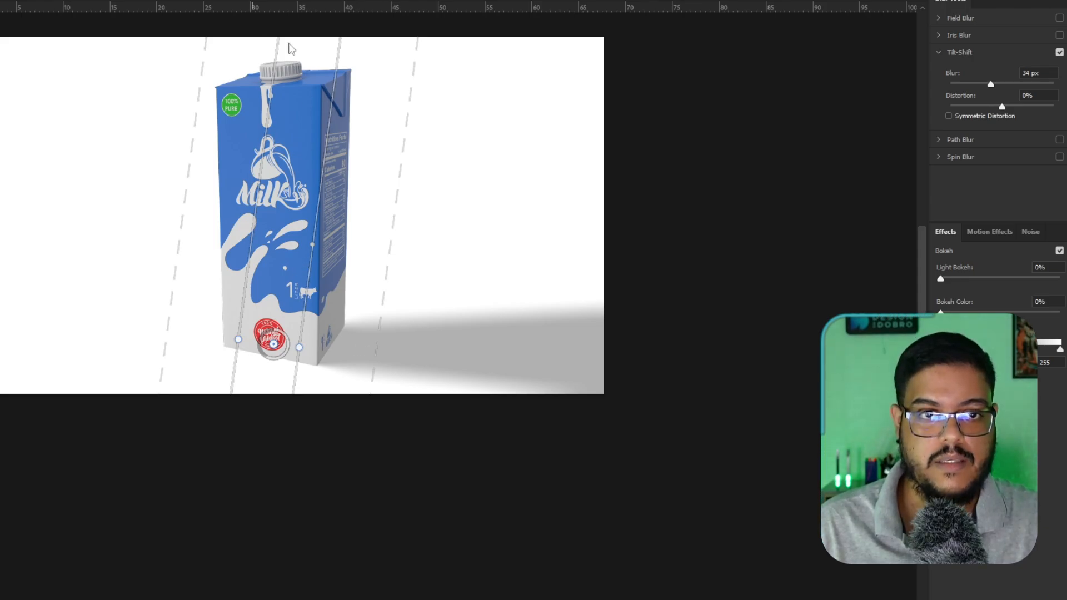
key(Return)
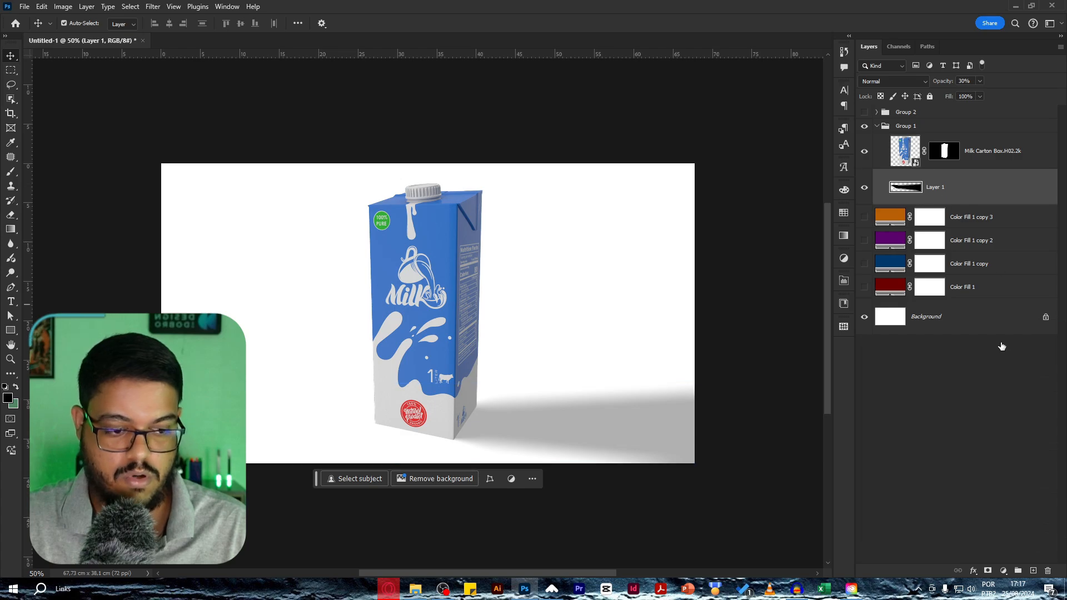
Try hiding a strip of the shadow with a black brush stroke on a new layer mask, and undo the stroke
click(988, 571)
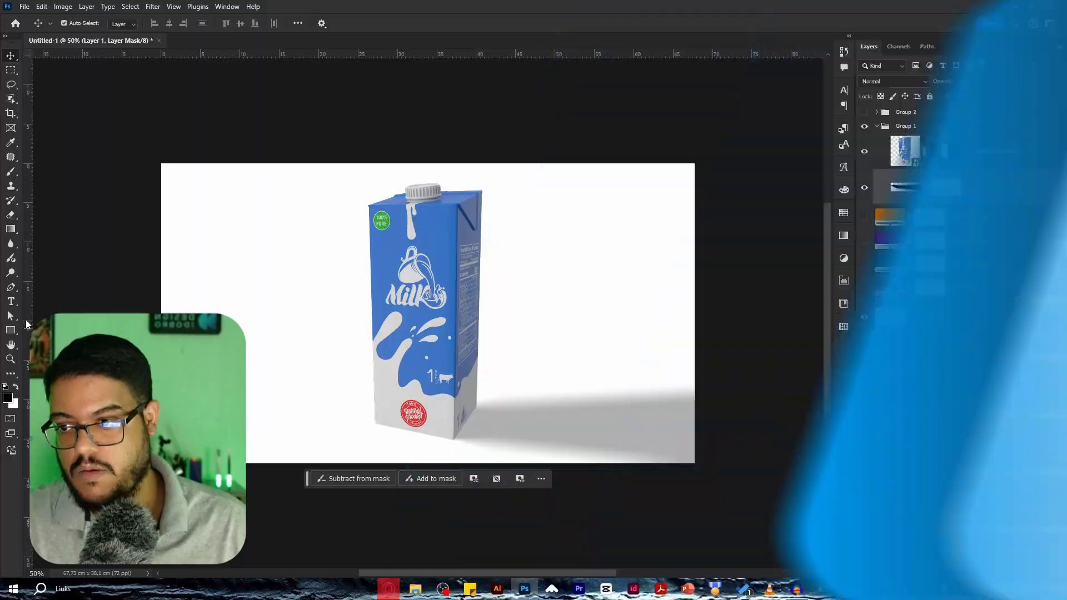
key(b)
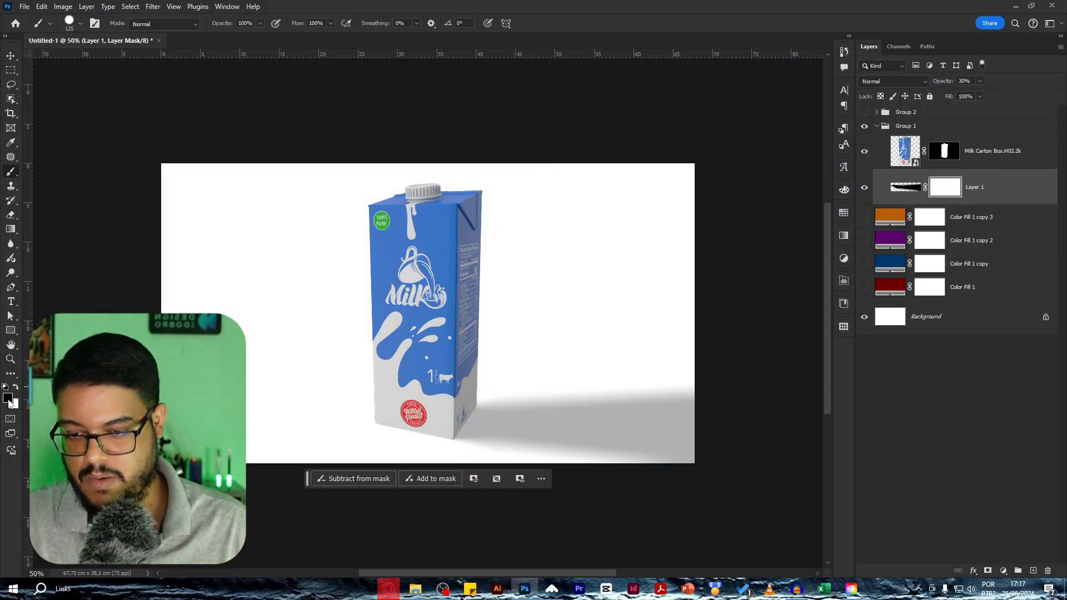
drag(605, 404, 586, 497)
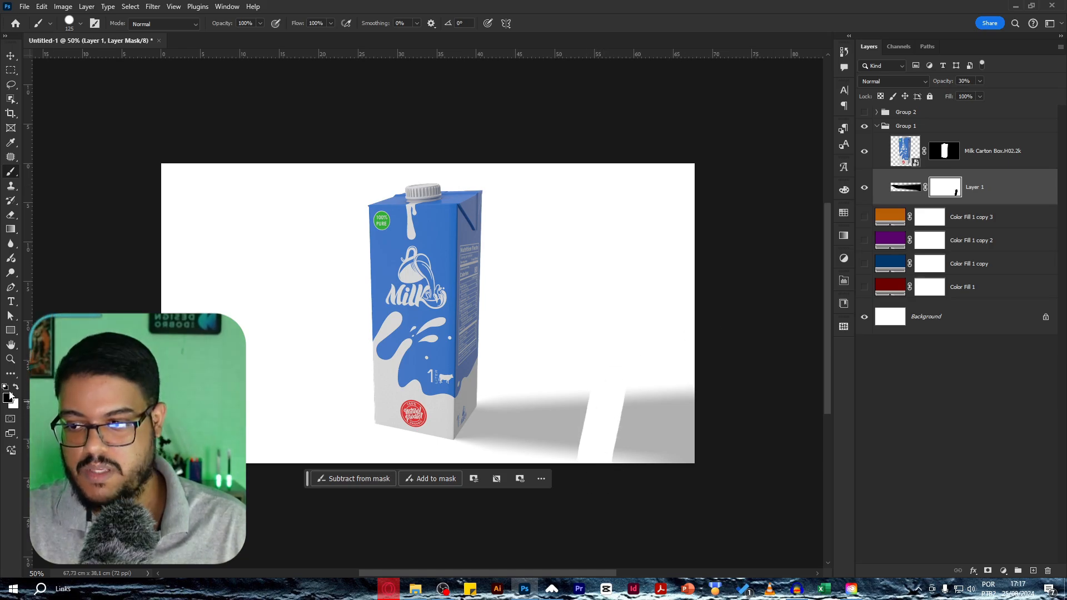
key(ctrl+z)
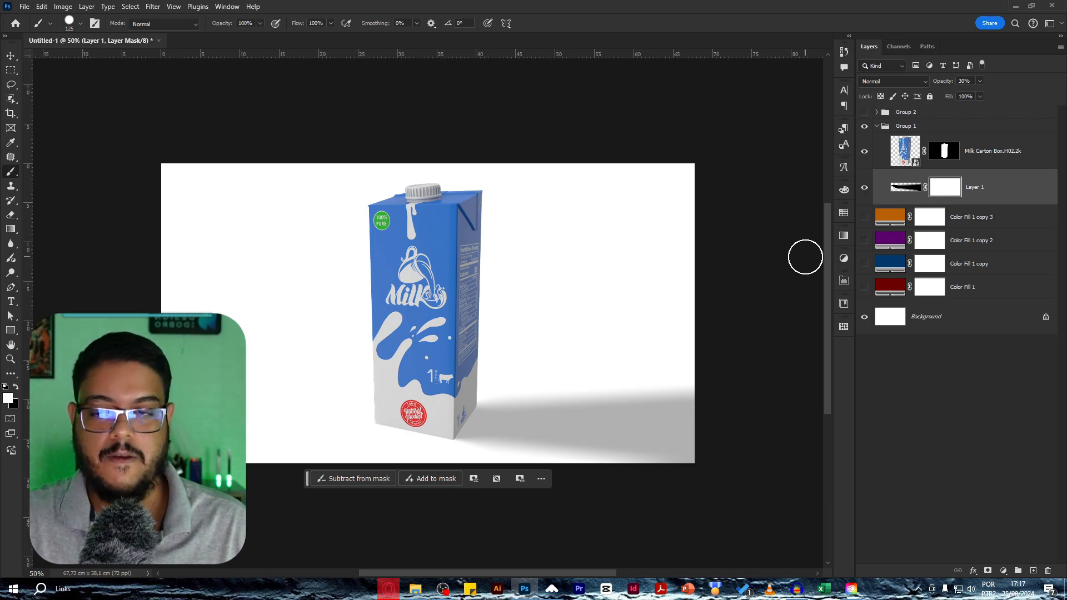
Recreate the shadow layer's mask, fade the shadow's far end with a linear gradient and move the gradient's inner end away from the carton
click(10, 229)
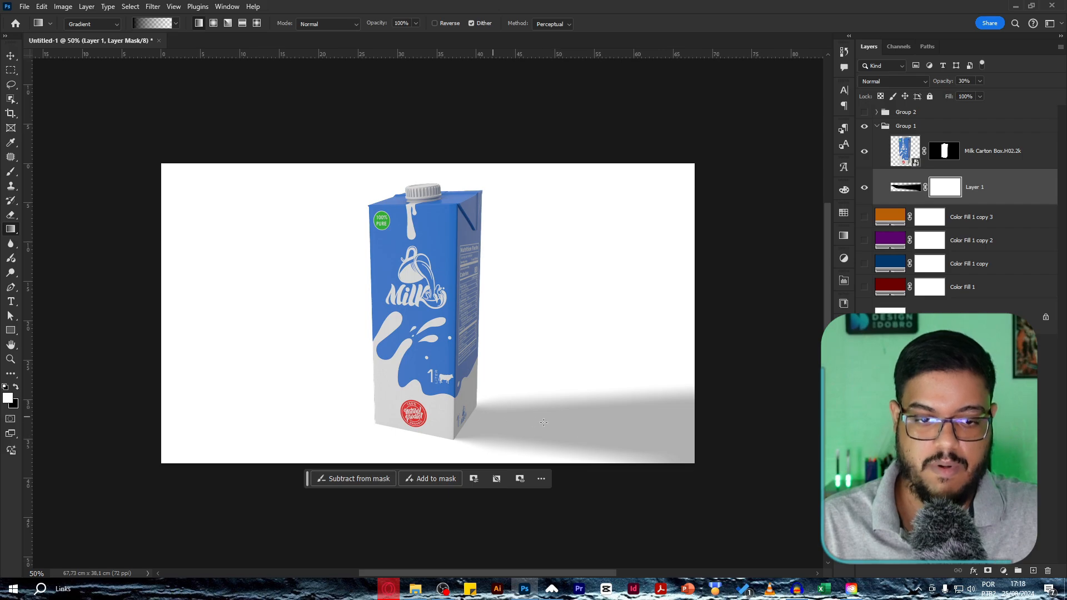
key(ctrl+z)
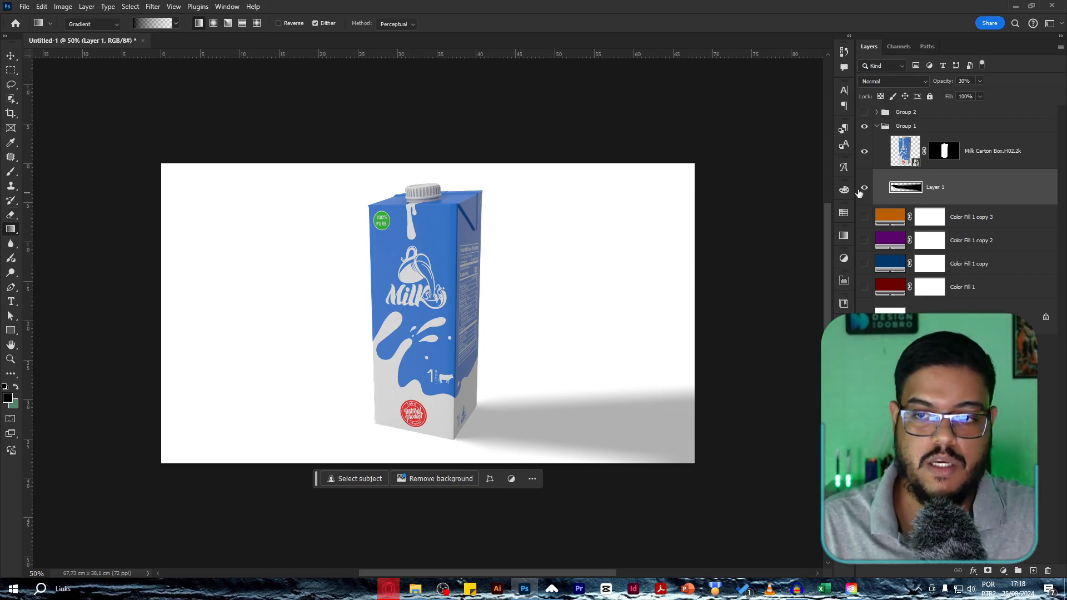
click(987, 571)
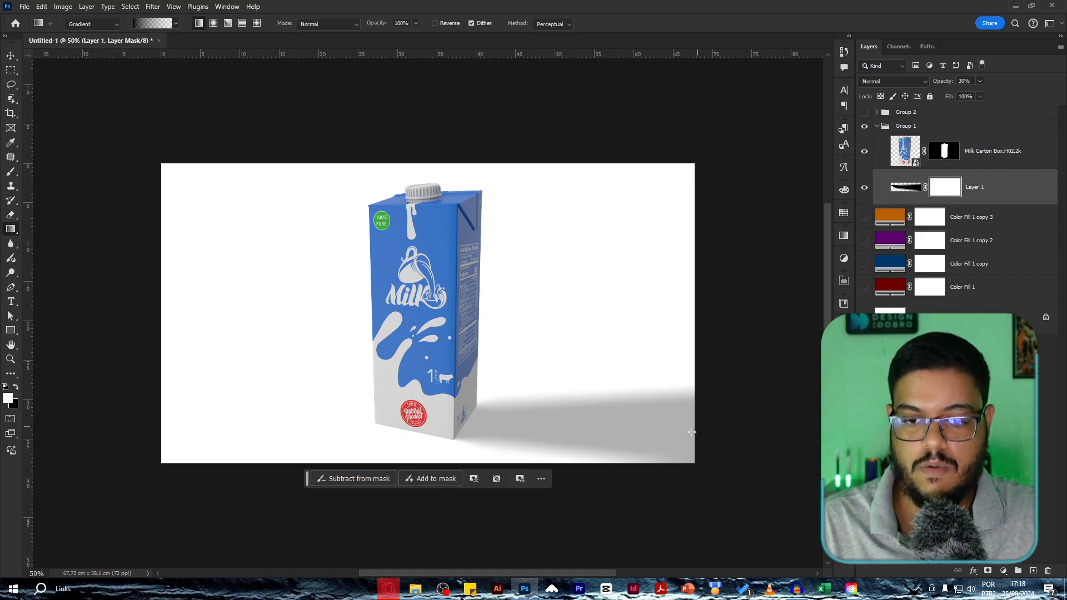
drag(693, 435, 506, 427)
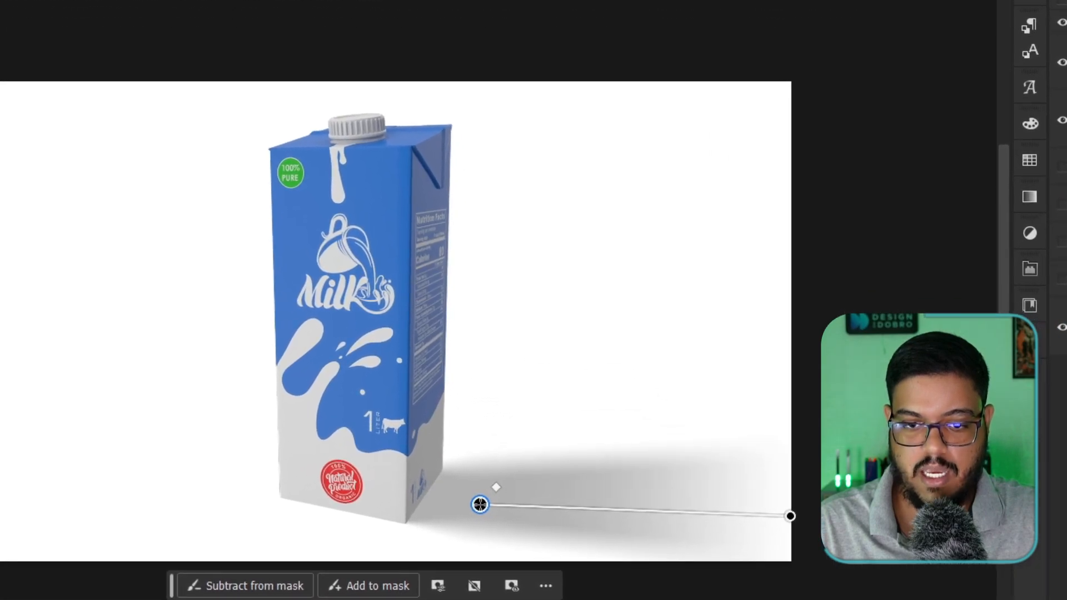
drag(480, 504, 553, 501)
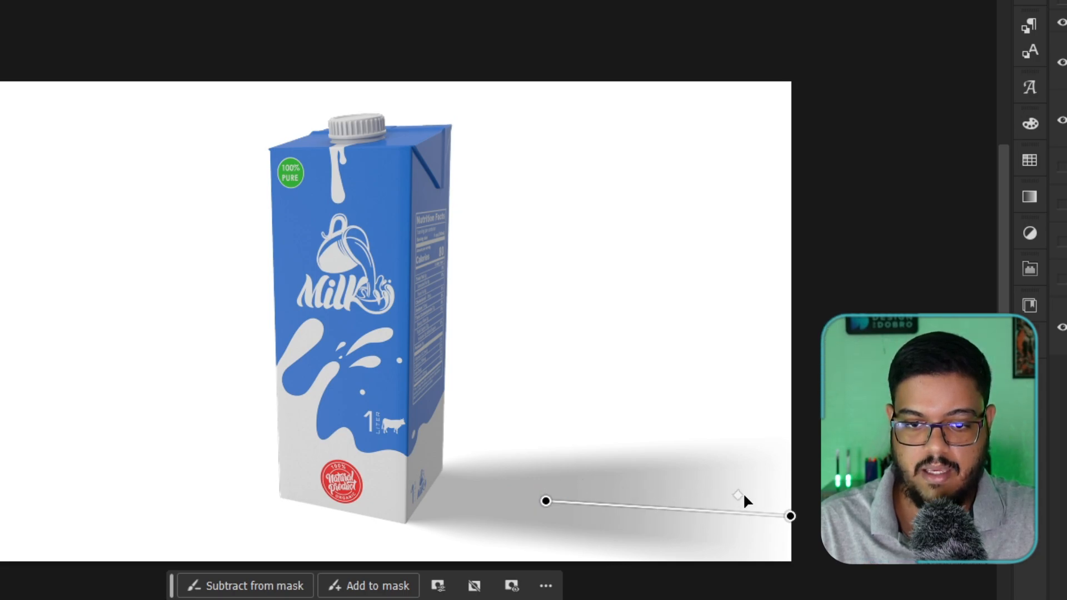
key(v)
key(ctrl+minus)
key(ctrl+plus)
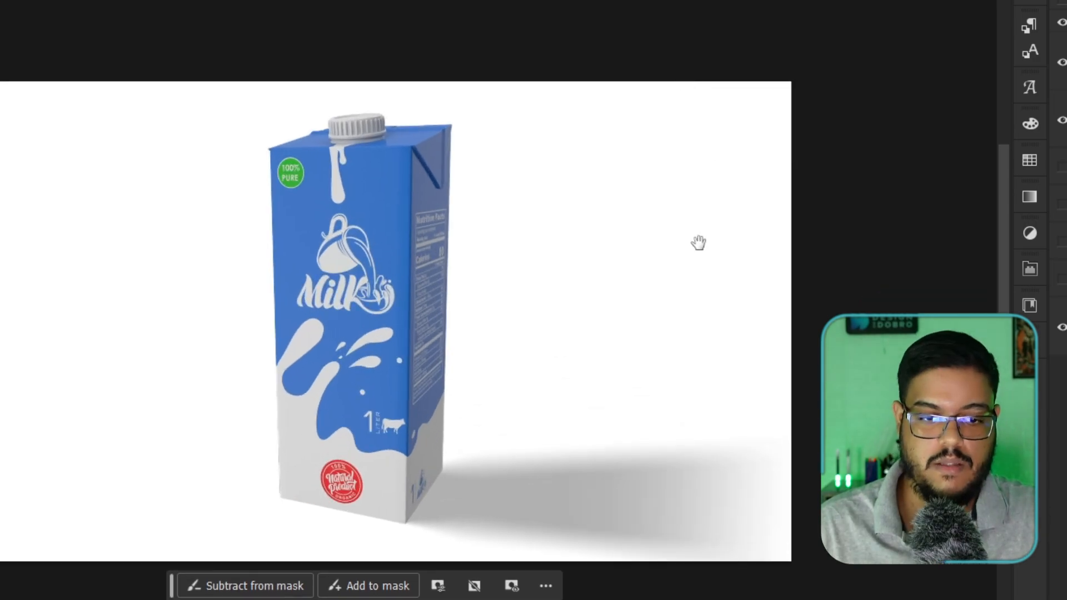
drag(687, 332, 711, 284)
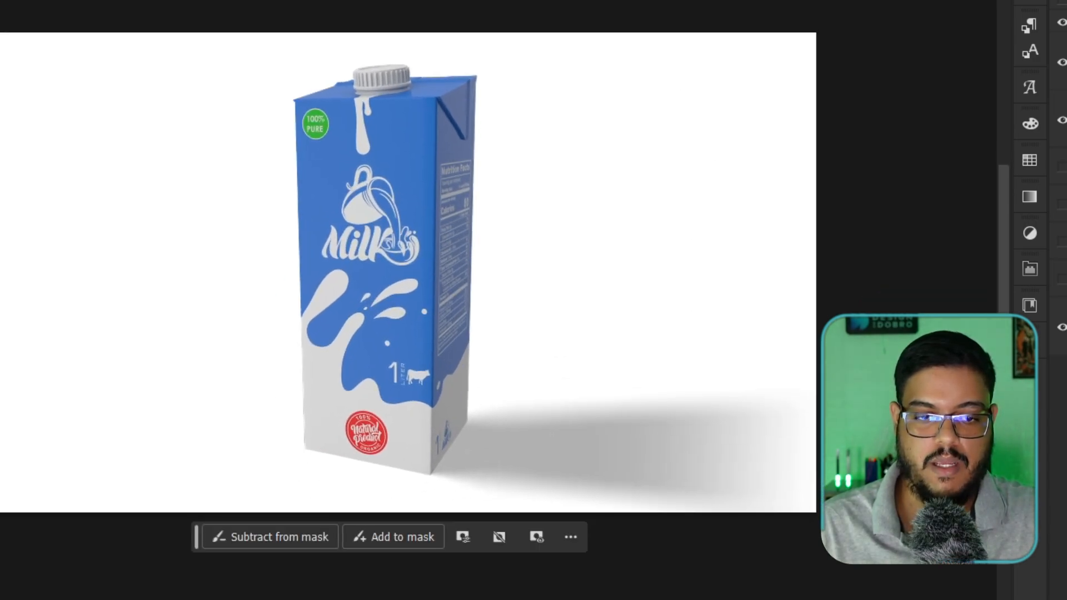